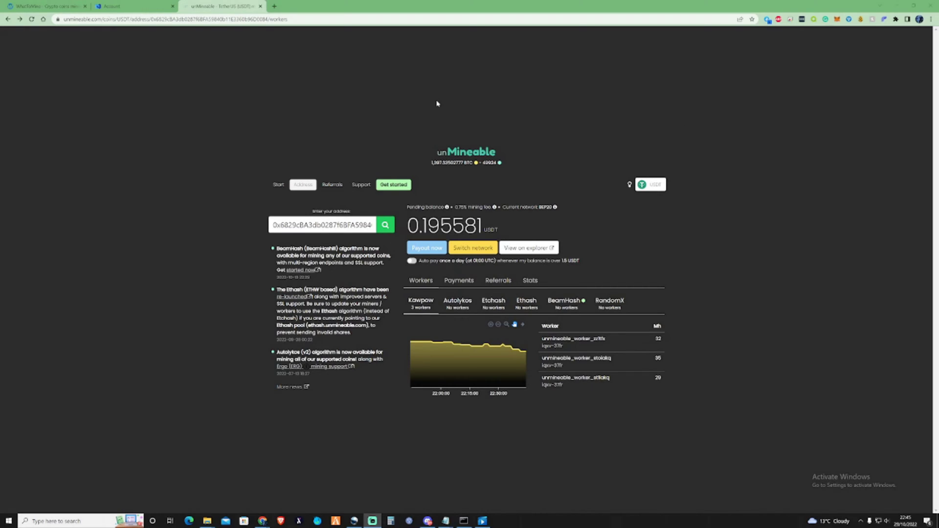
- Open unMineable's supported coins list, highlight the algorithms, then switch to the WhatToMine table
left_click(454, 152)
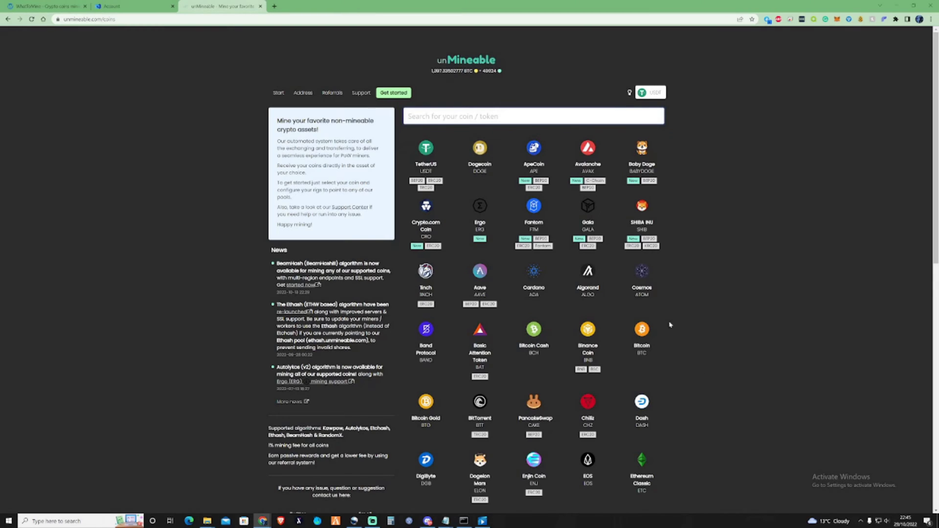
scroll(545, 326, "down", 2)
scroll(544, 327, "down", 3)
scroll(545, 327, "down", 2)
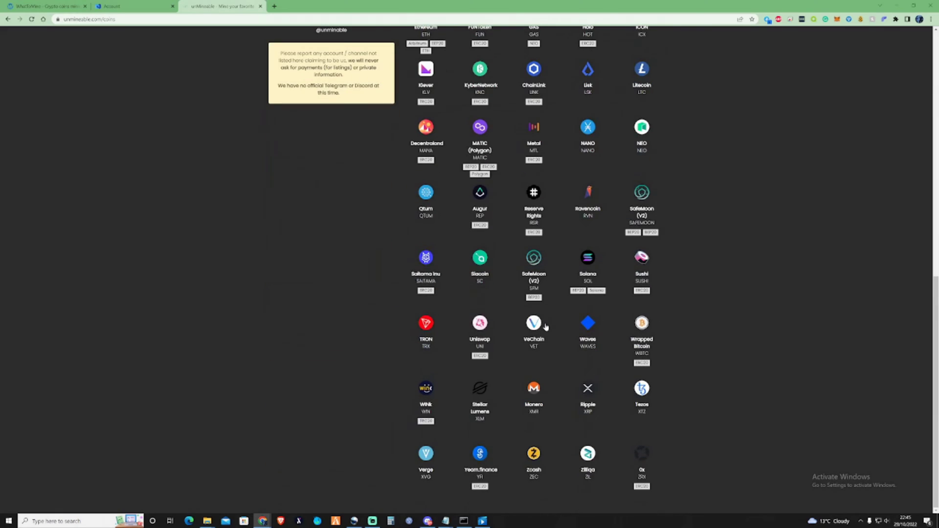
scroll(520, 496, "up", 3)
scroll(486, 266, "up", 3)
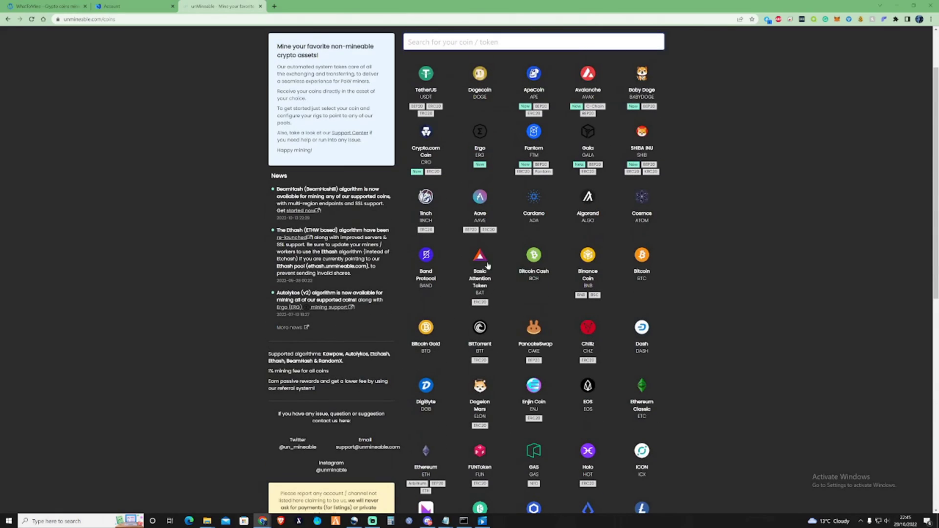
scroll(514, 223, "up", 2)
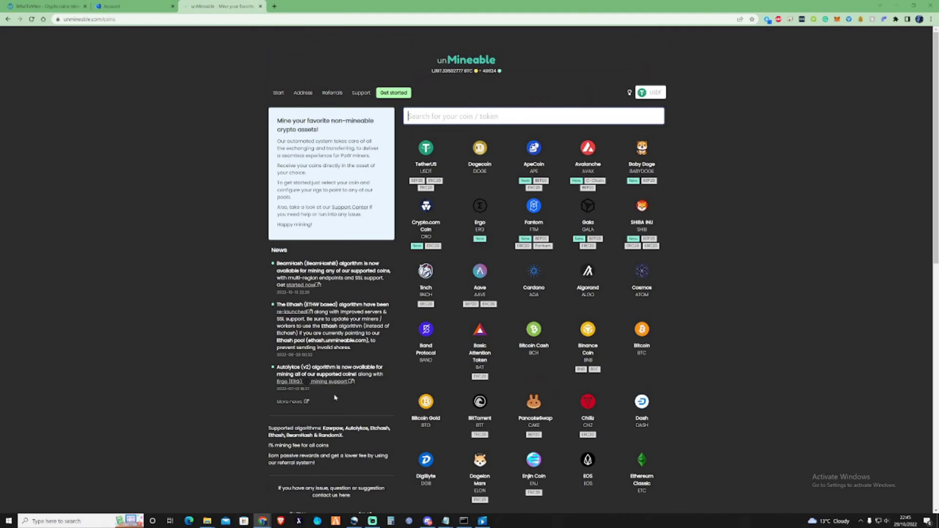
left_click_drag(269, 428, 395, 431)
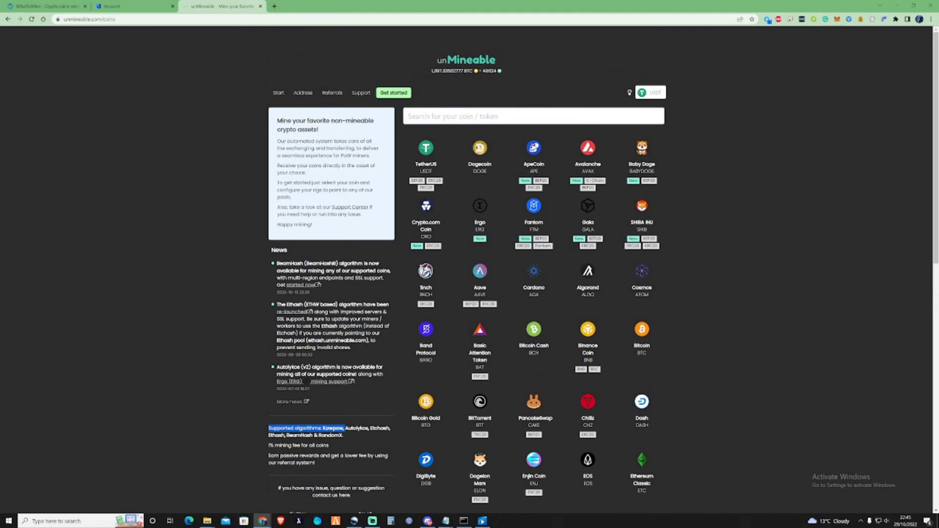
left_click(389, 446)
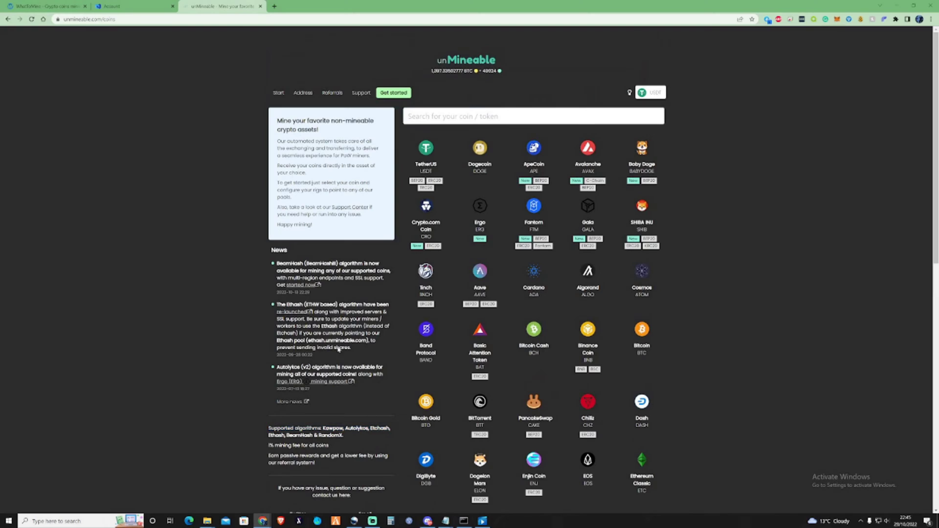
key("ctrl+Tab")
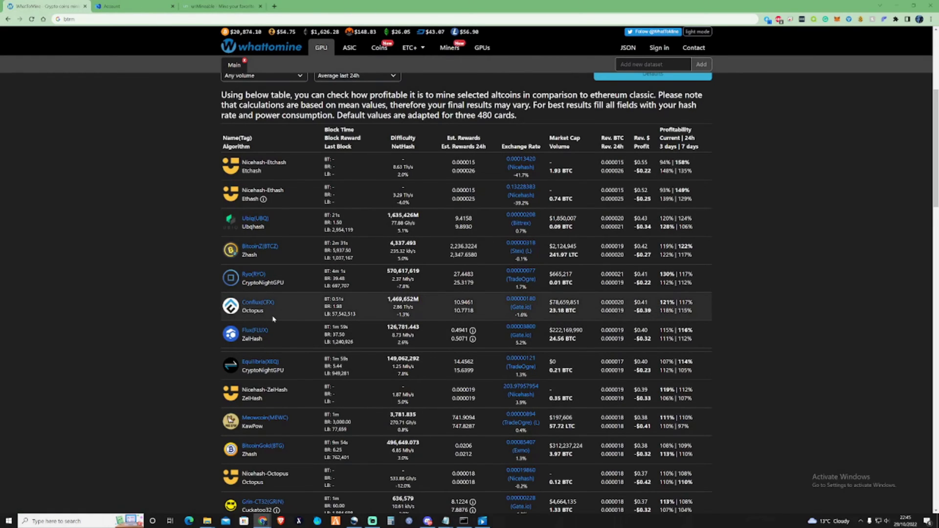
- Flip between the unMineable and WhatToMine tabs, finishing on unMineable's coin list
left_click(221, 5)
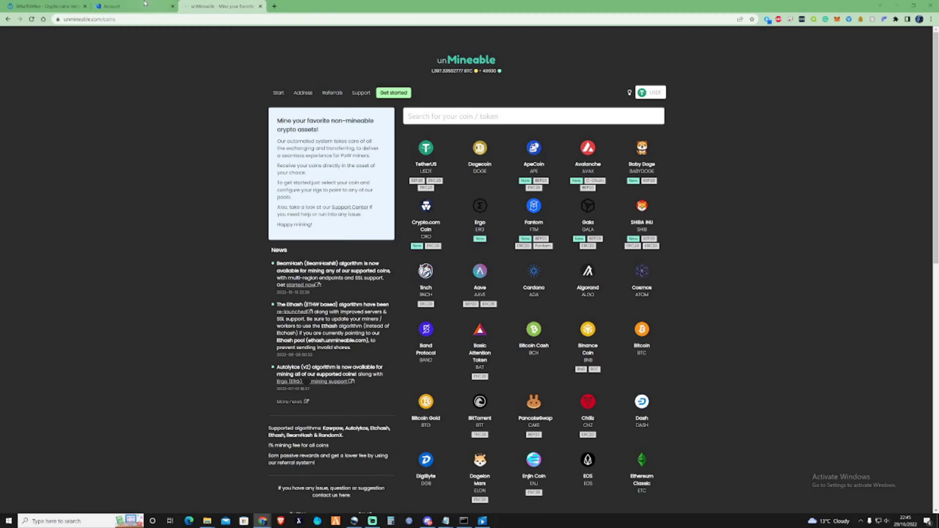
left_click(52, 7)
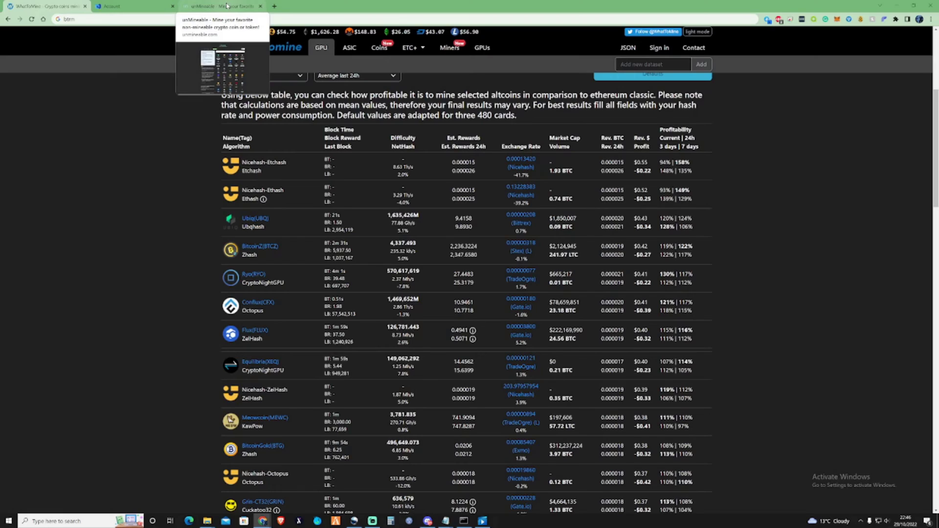
left_click(227, 6)
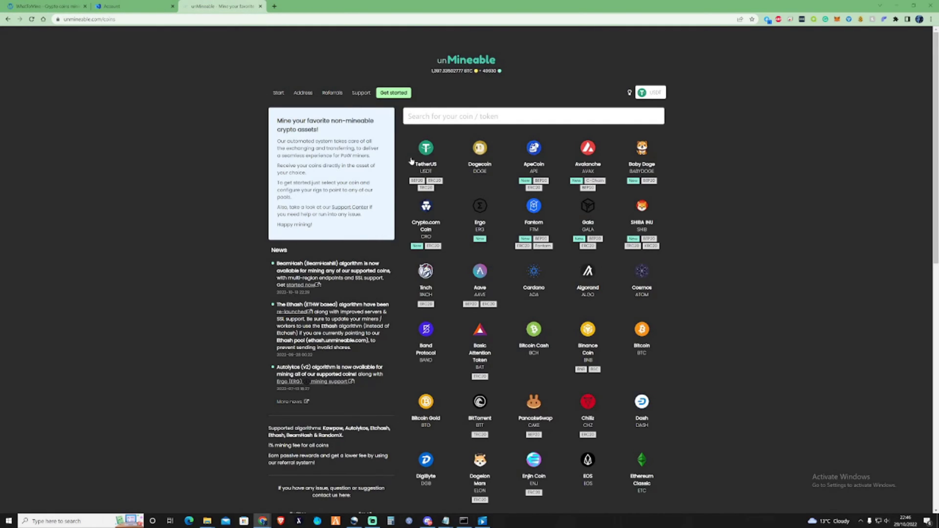
- Go back to the USDT wallet stats page and highlight the pending USDT balance
left_click(8, 20)
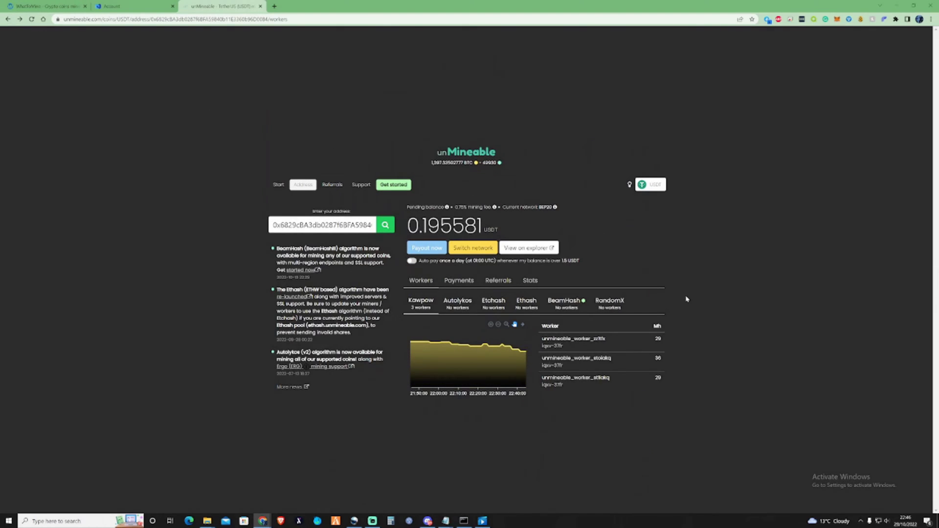
mouse_move(524, 348)
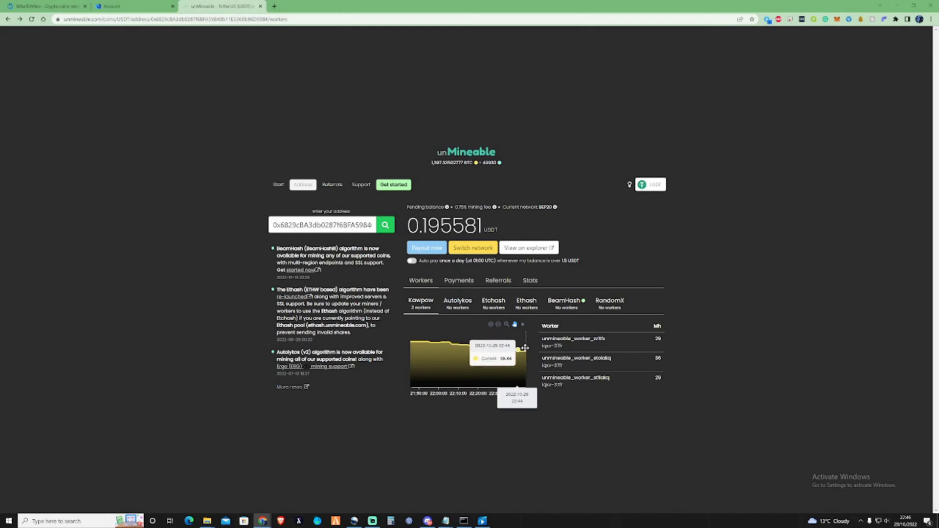
left_click_drag(405, 231, 486, 225)
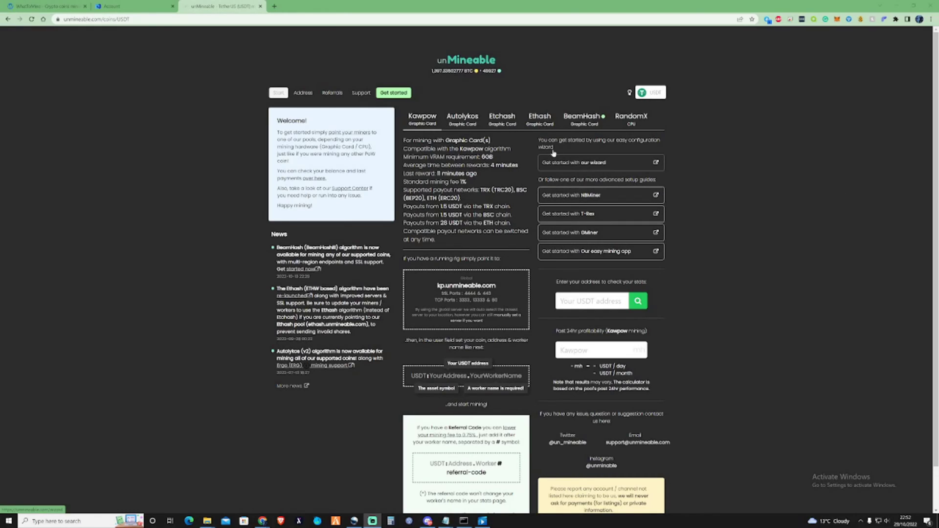
left_click(462, 121)
left_click(503, 120)
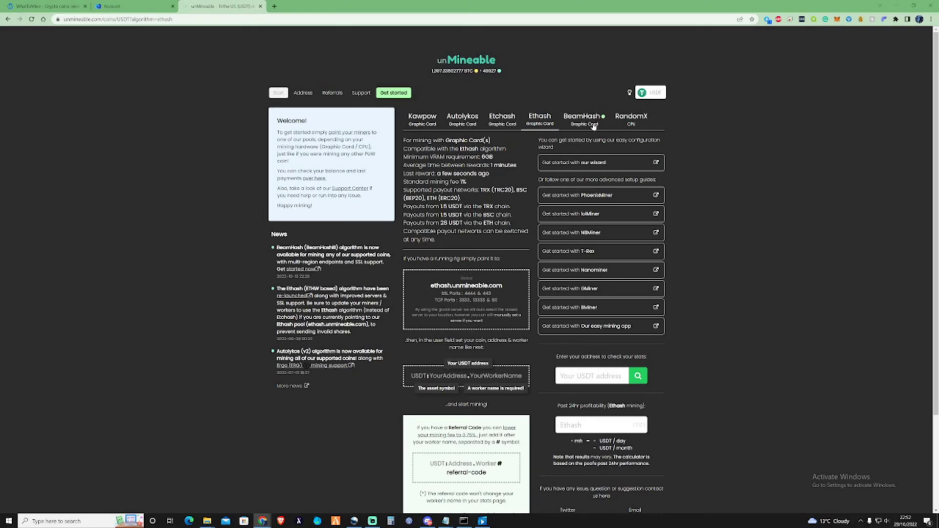
left_click(631, 119)
left_click(426, 126)
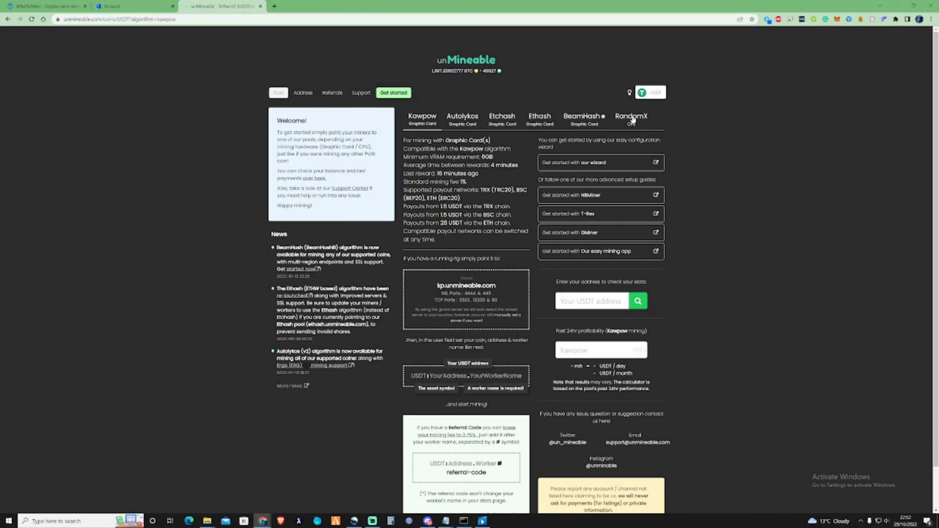
left_click(632, 120)
left_click(420, 121)
left_click_drag(441, 206, 463, 207)
double_click(489, 207)
double_click(489, 214)
left_click(488, 222)
left_click_drag(443, 224, 469, 224)
left_click(469, 224)
left_click_drag(446, 198, 458, 198)
left_click_drag(441, 223, 462, 224)
left_click_drag(440, 207, 449, 206)
double_click(488, 206)
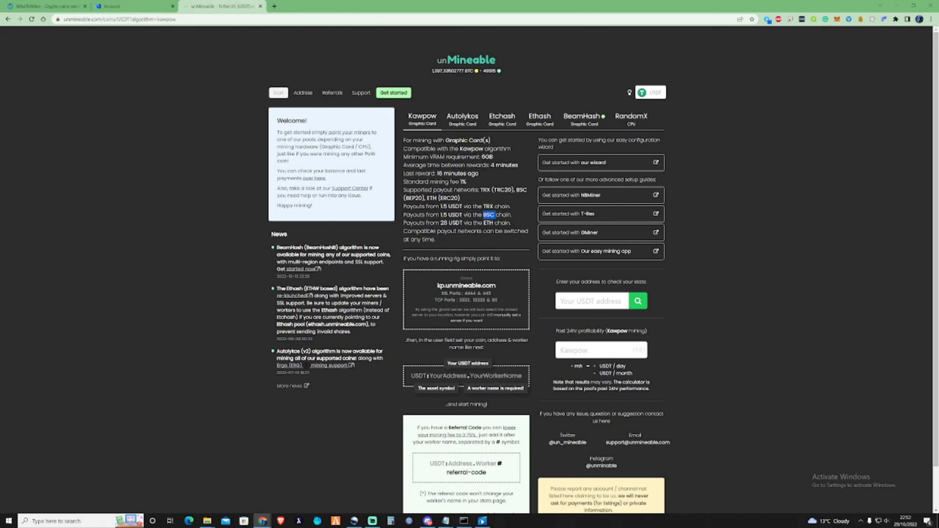
left_click(491, 206)
triple_click(482, 206)
left_click(482, 205)
left_click_drag(483, 223, 500, 222)
left_click(835, 23)
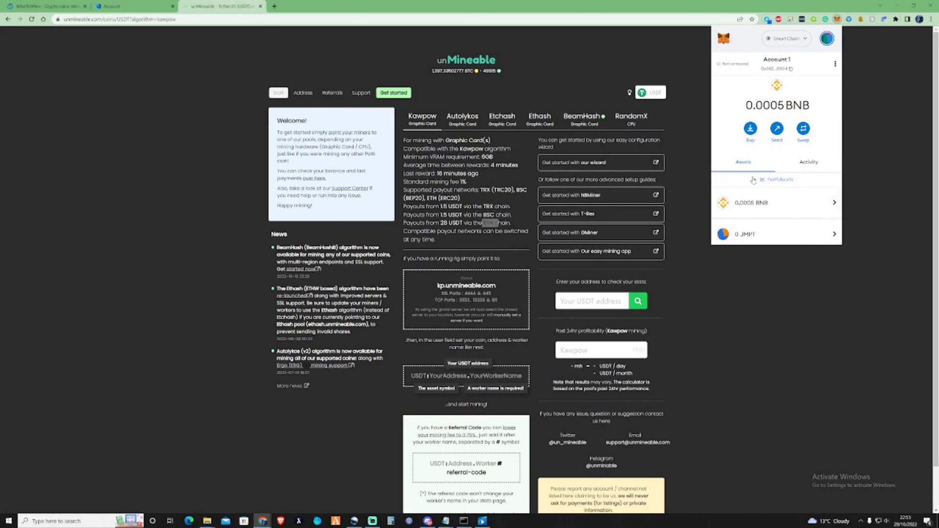
scroll(752, 180, "down", 1)
scroll(750, 187, "down", 1)
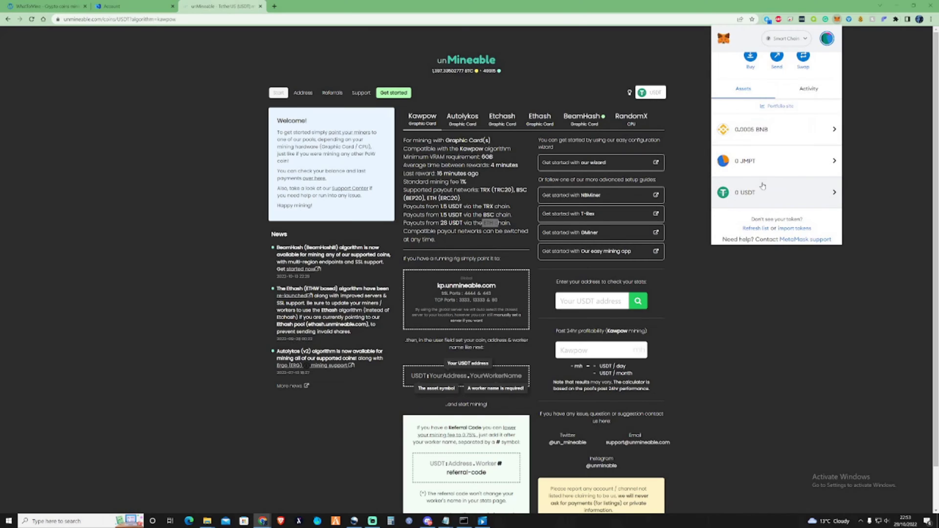
left_click(221, 61)
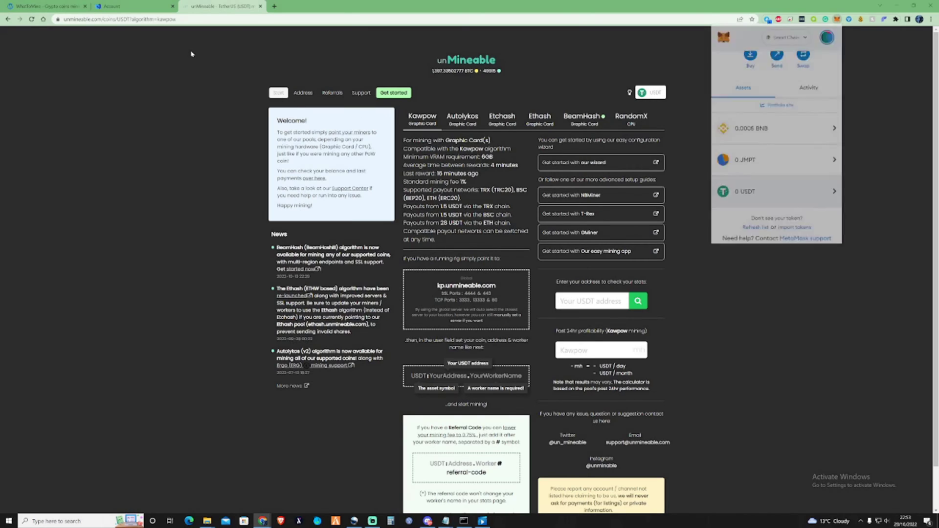
left_click(129, 4)
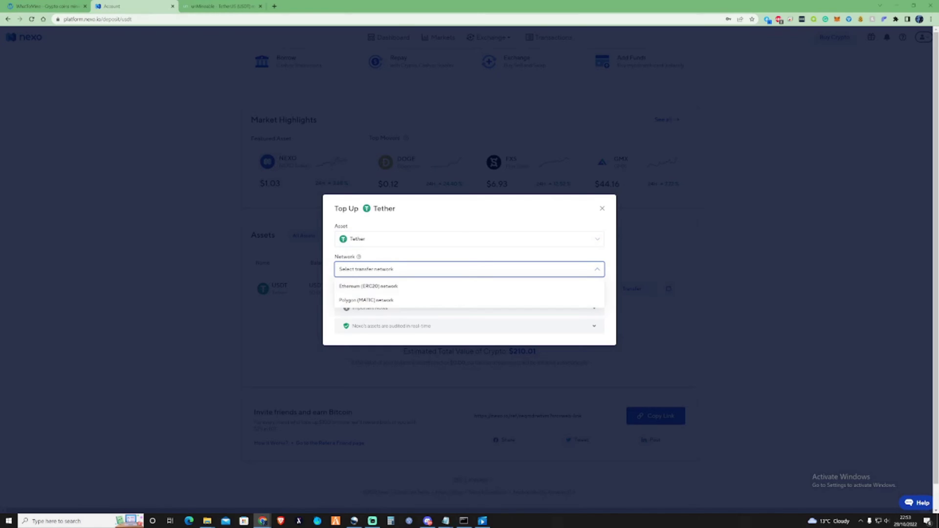
left_click(234, 5)
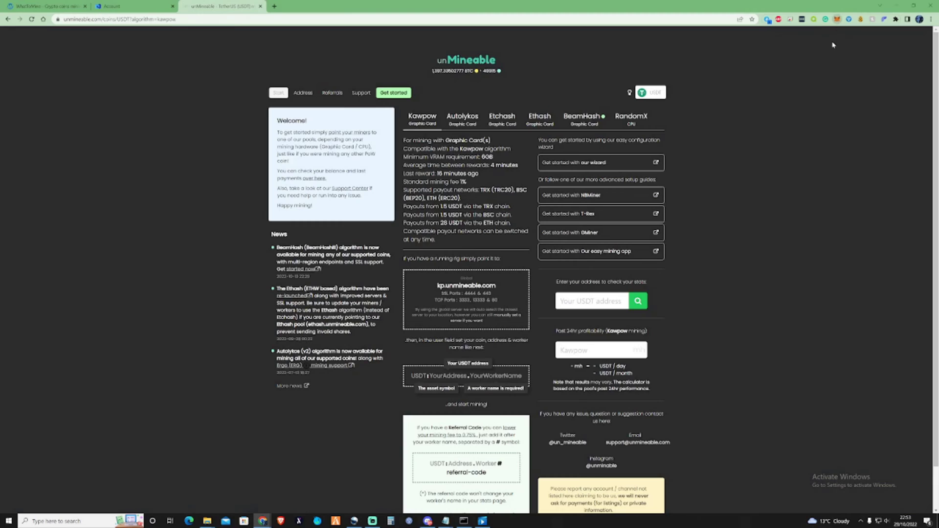
left_click(837, 18)
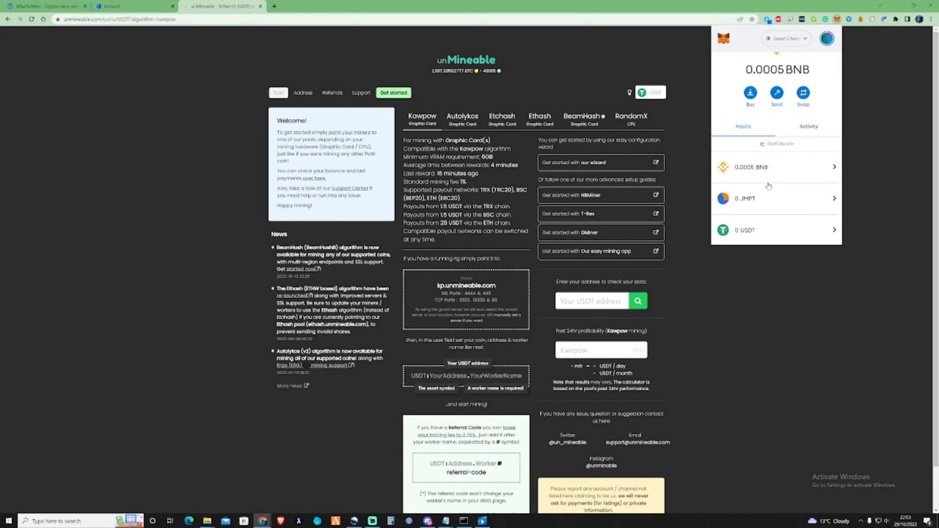
scroll(784, 103, "down", 1)
scroll(784, 102, "up", 2)
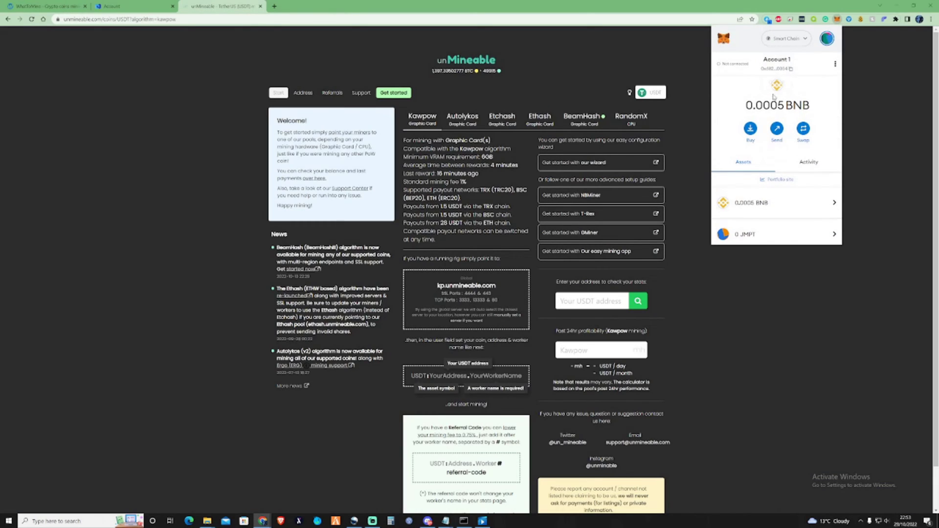
left_click(519, 298)
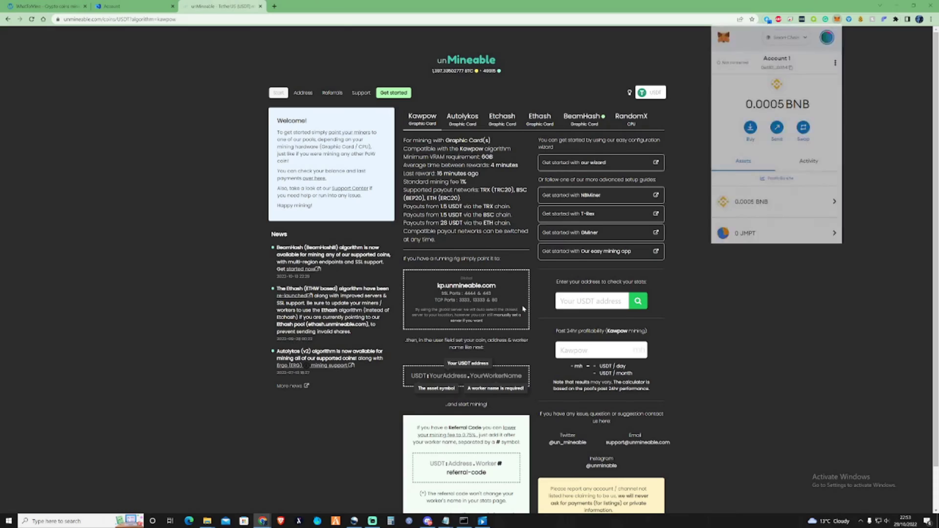
- Launch the setup wizard and choose Advanced mode, Graphics Card (GPU) and Kawpow
left_click(578, 164)
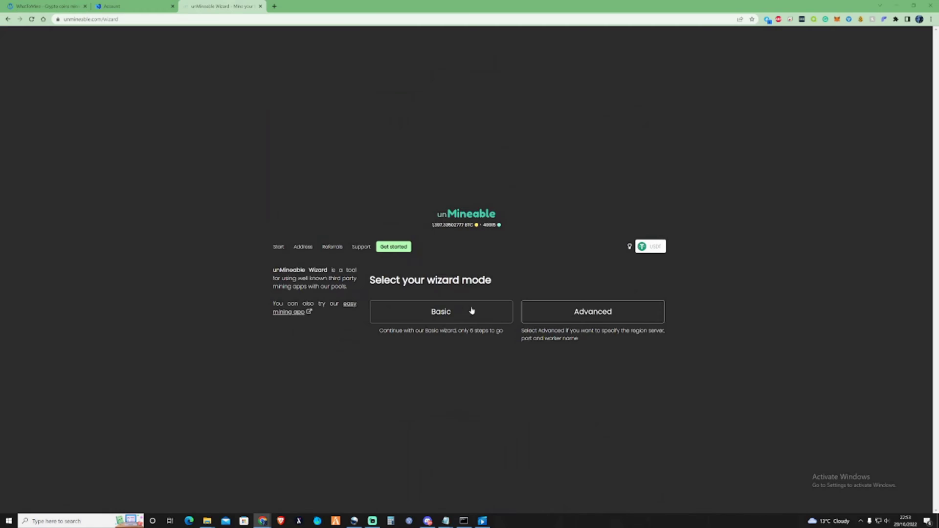
left_click_drag(476, 308, 581, 311)
left_click(580, 311)
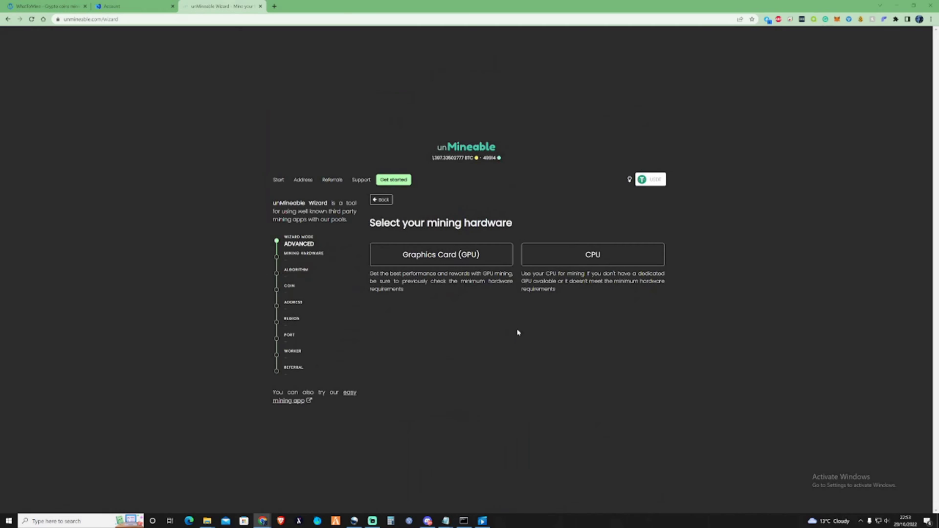
left_click(478, 269)
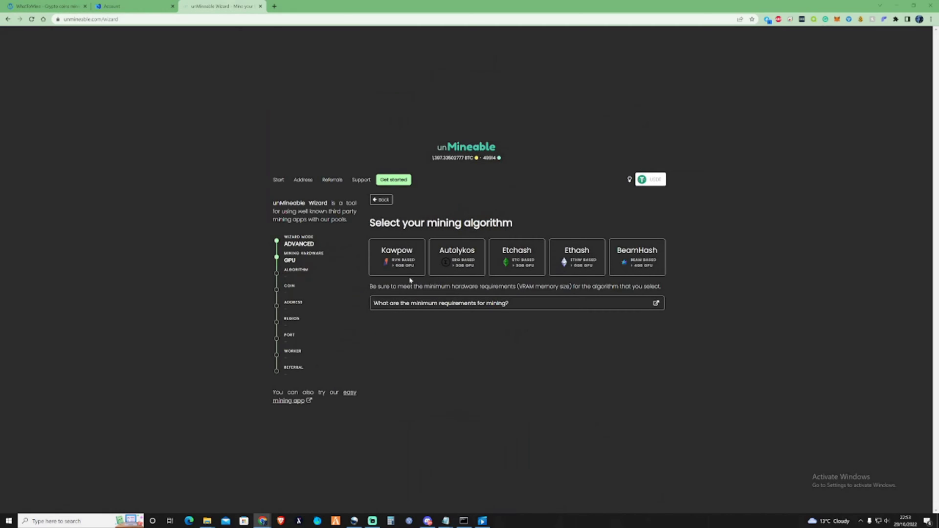
left_click(401, 257)
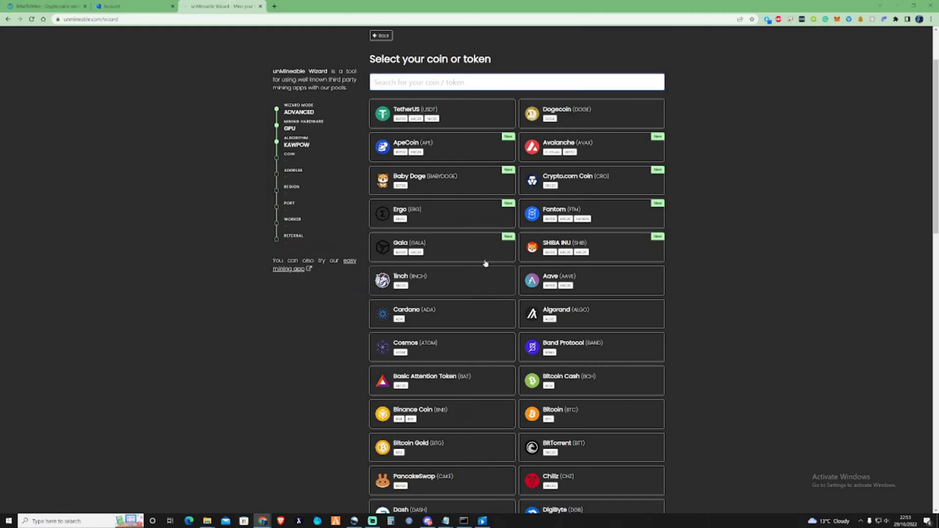
- Pick TetherUS (USDT), paste the wallet address, and confirm it
left_click(417, 109)
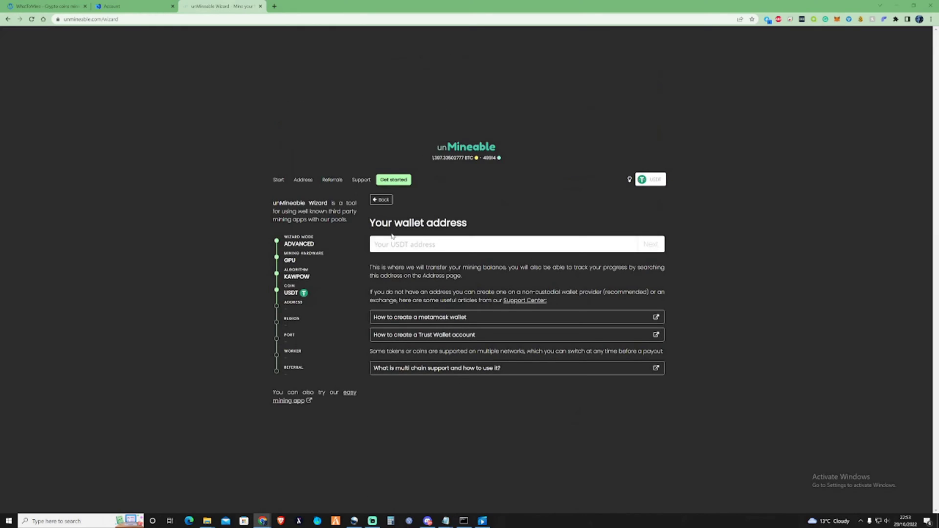
right_click(419, 243)
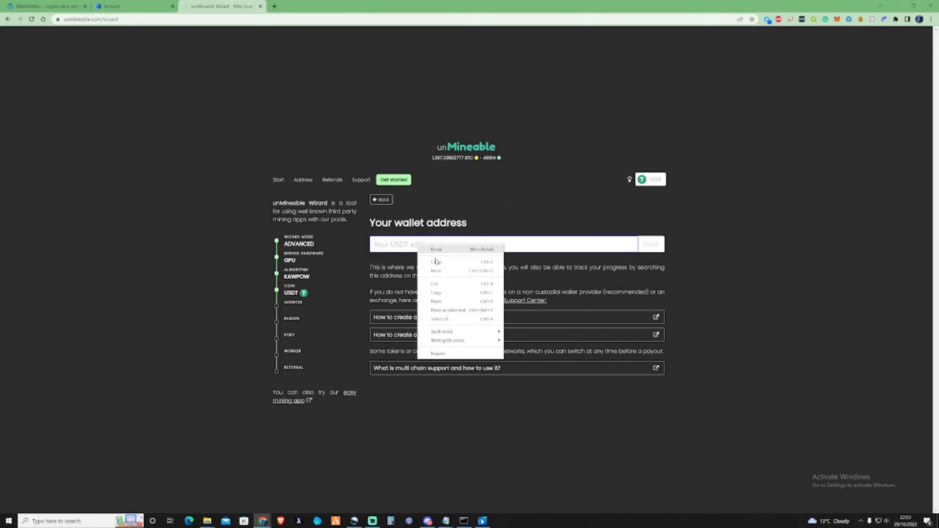
left_click(439, 302)
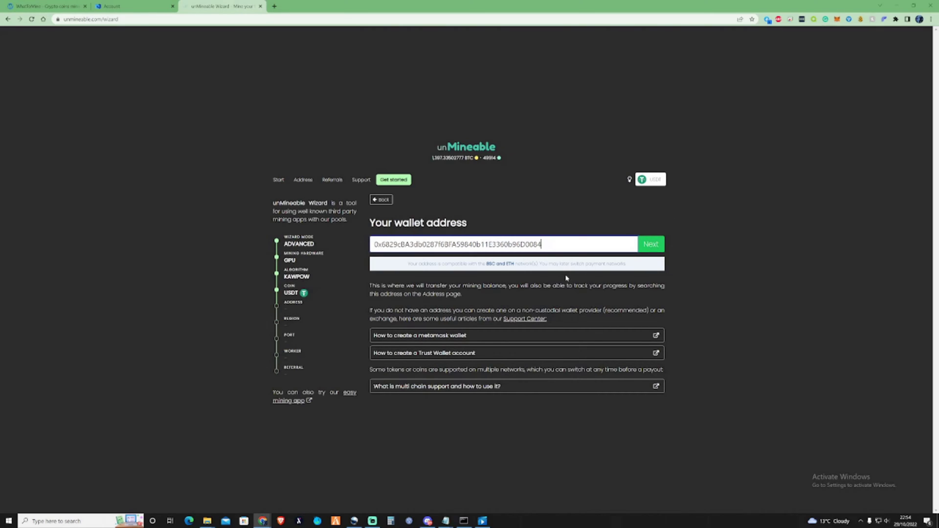
left_click(652, 246)
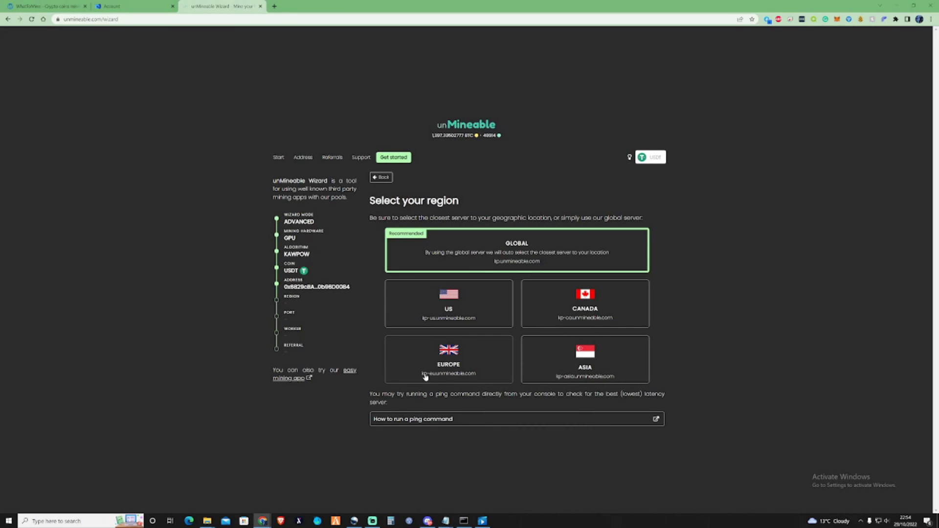
- Select the Europe region and port 4444, review the random worker-name suffix, and proceed
left_click(467, 378)
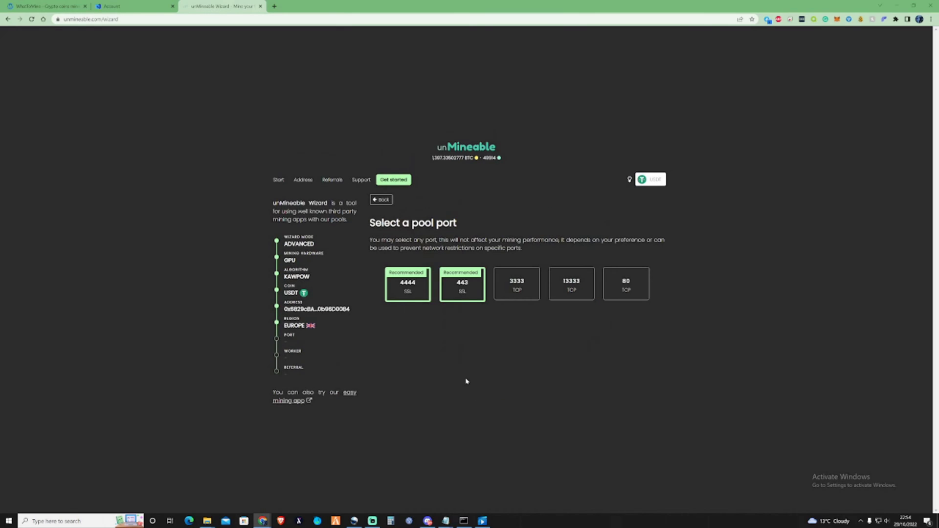
left_click(405, 283)
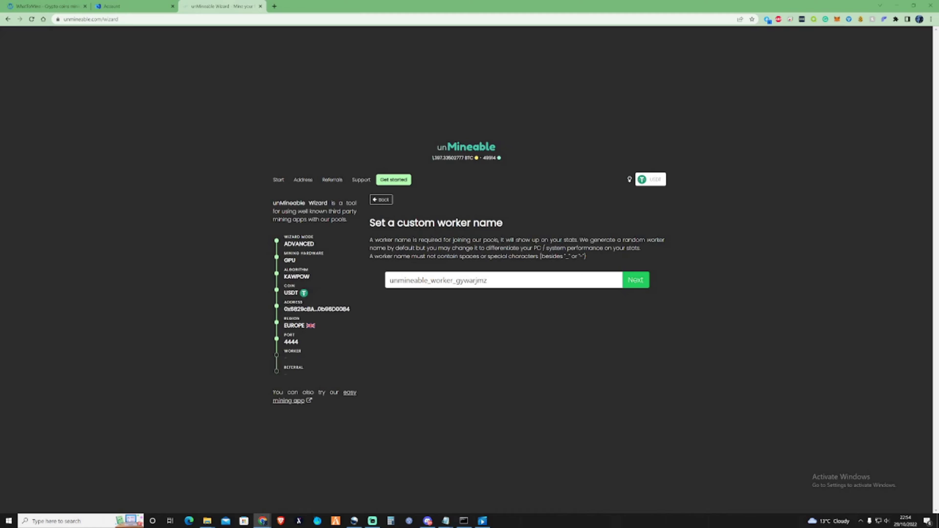
left_click_drag(487, 280, 415, 280)
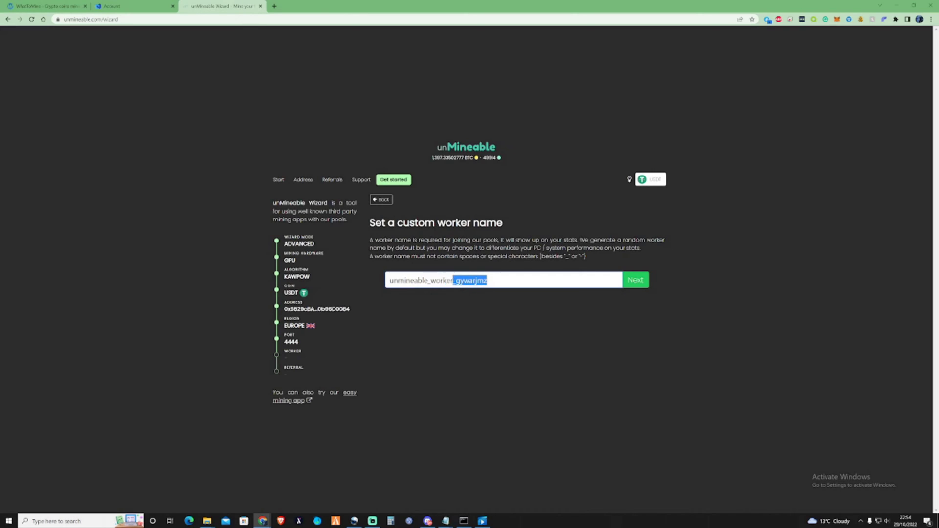
left_click(634, 285)
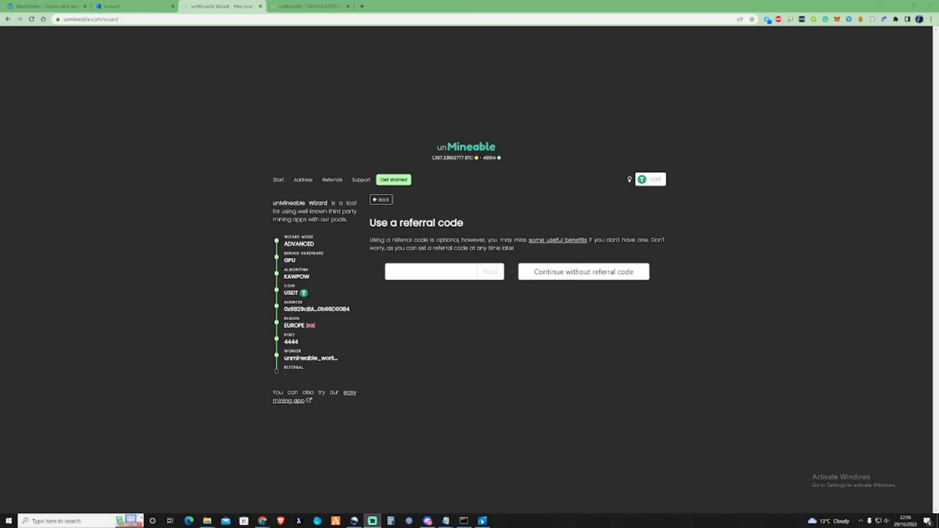
- Paste referral code iqxv-37fr and submit it to reach the Start mining page
right_click(417, 272)
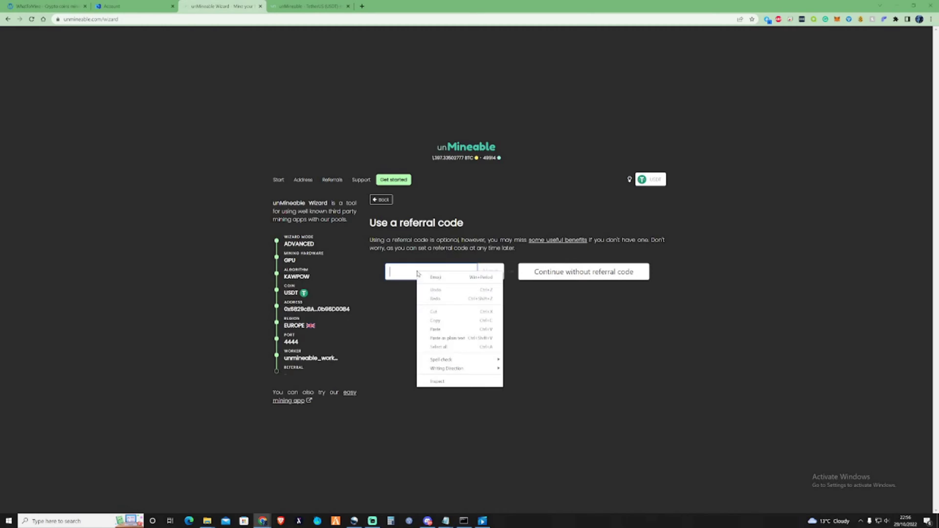
left_click(444, 330)
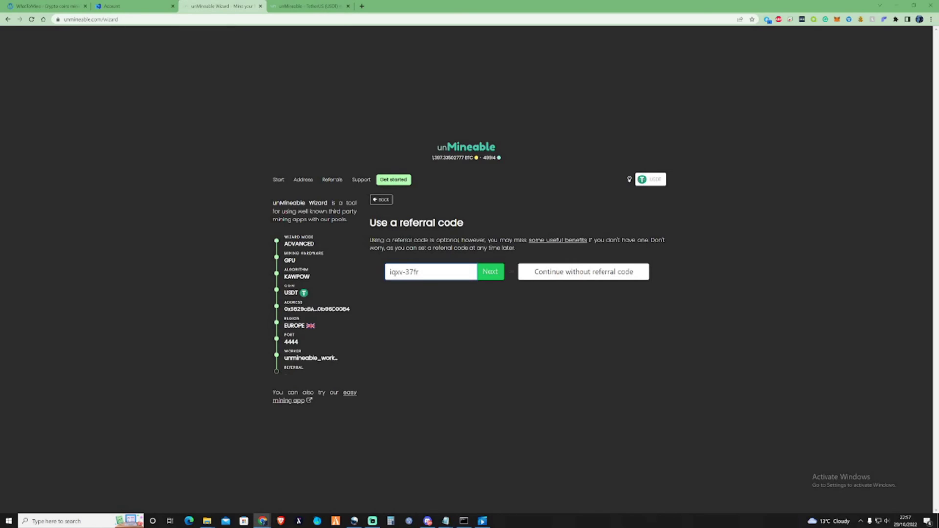
left_click_drag(387, 272, 419, 271)
left_click(491, 273)
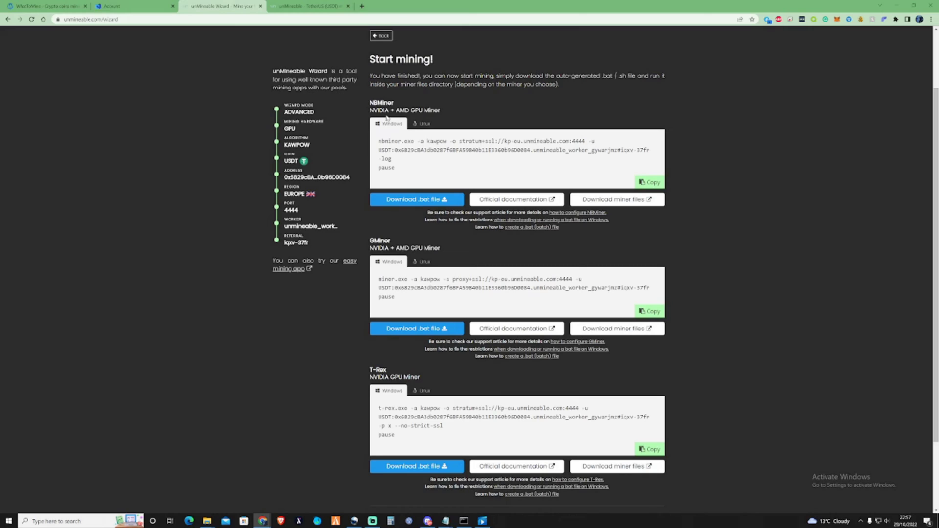
- Select the NBMiner heading and follow its 'Download miner files' link to GitHub
double_click(379, 103)
scroll(403, 166, "down", 1)
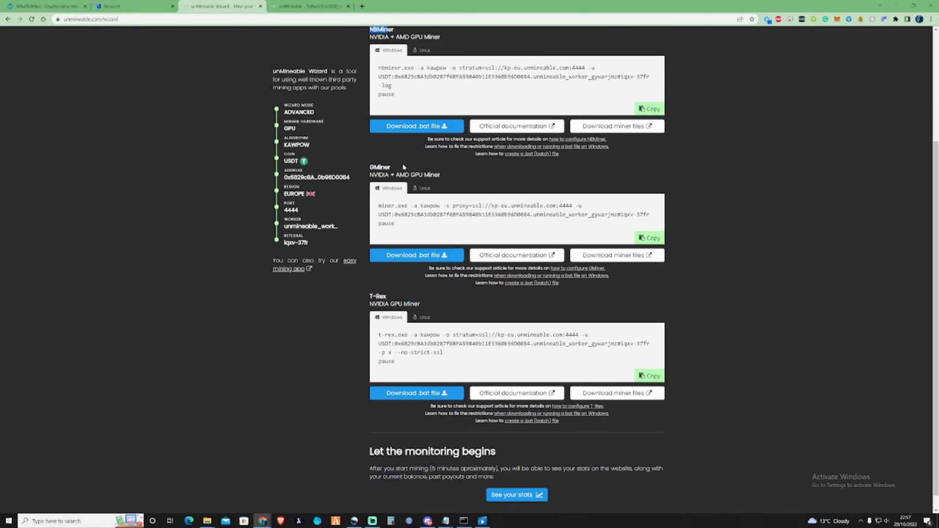
scroll(369, 161, "down", 1)
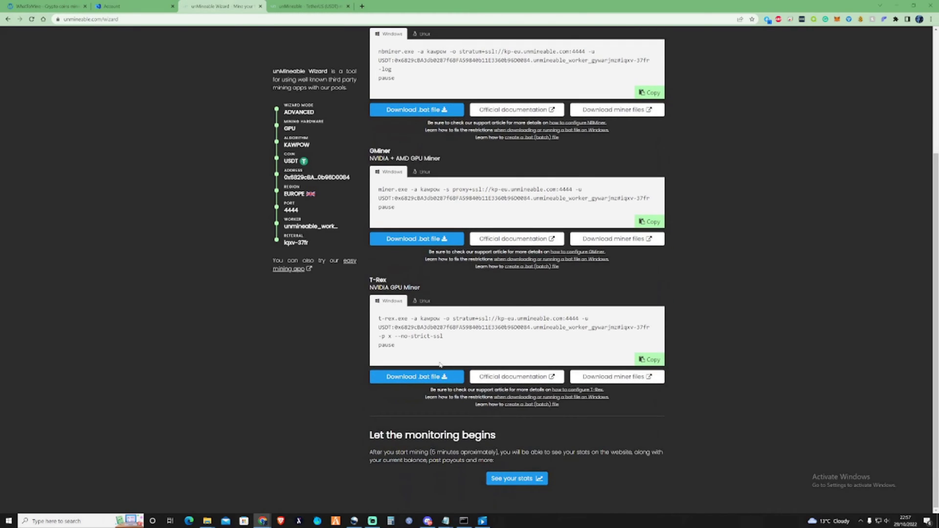
scroll(439, 364, "up", 2)
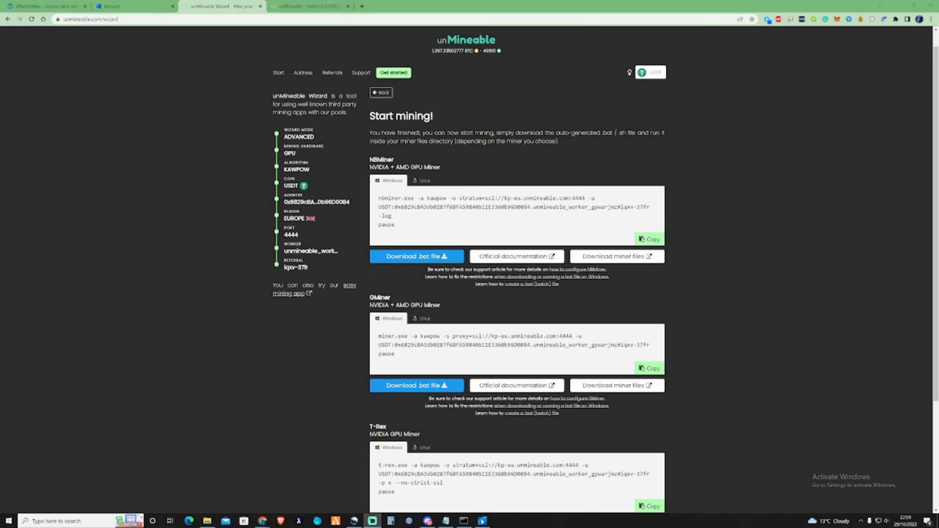
left_click(627, 256)
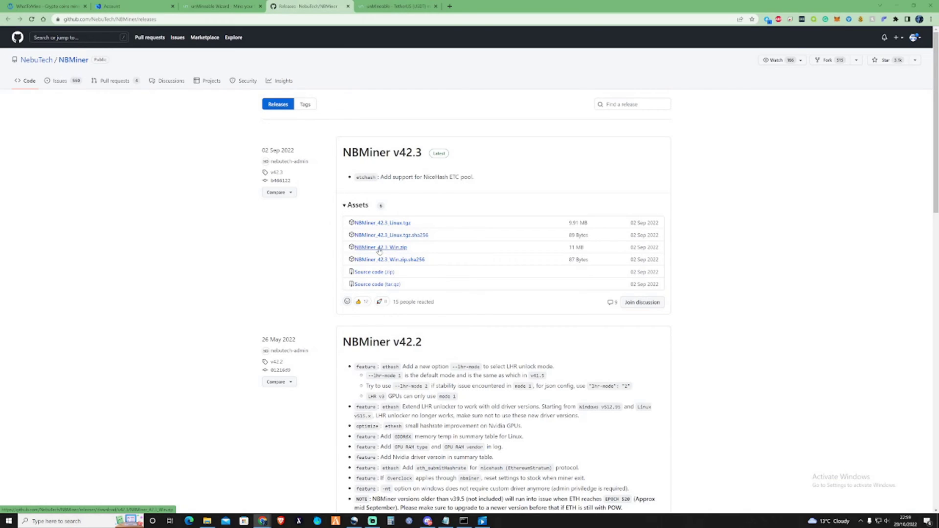
- Download NBMiner_42.3_Win.zip and reveal the Windows desktop
left_click(385, 251)
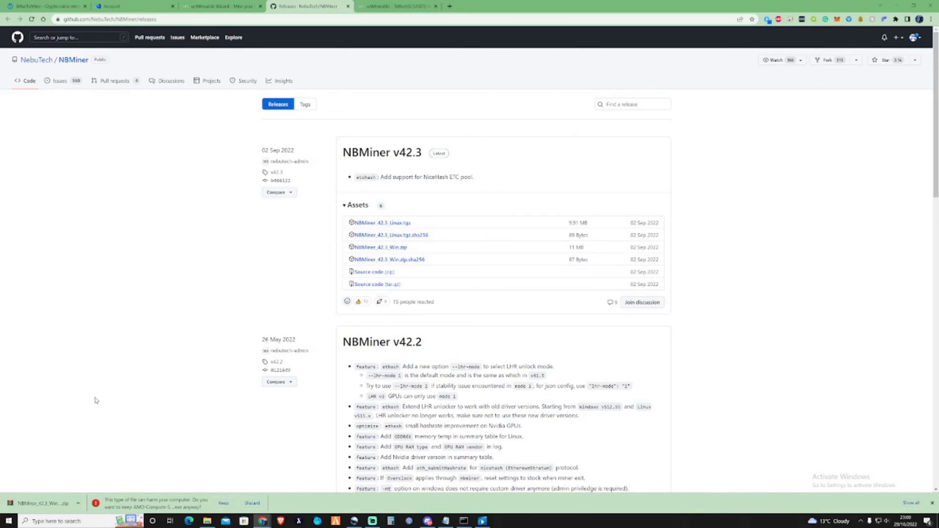
key("super+d")
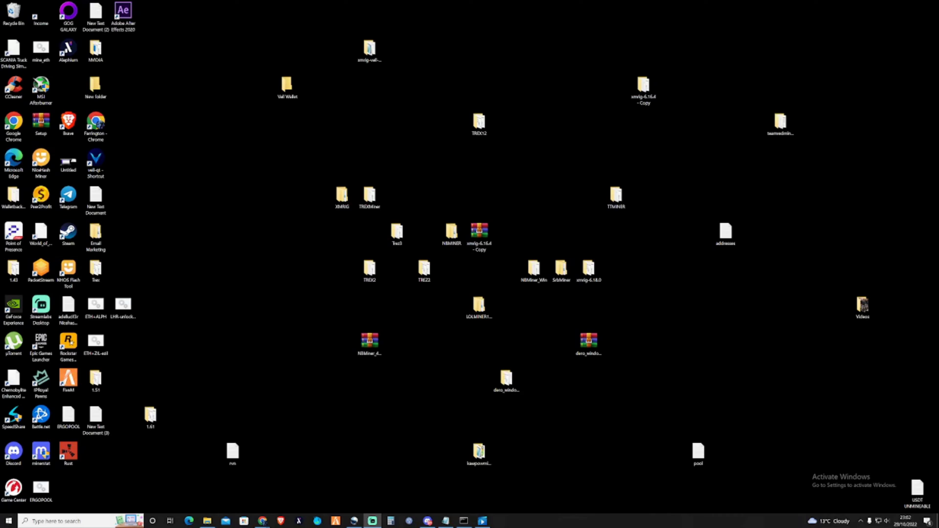
- Make a new desktop folder NBMINER1231 and drag the NBMiner Windows zip into it
left_click(375, 338)
left_click_drag(374, 343, 365, 354)
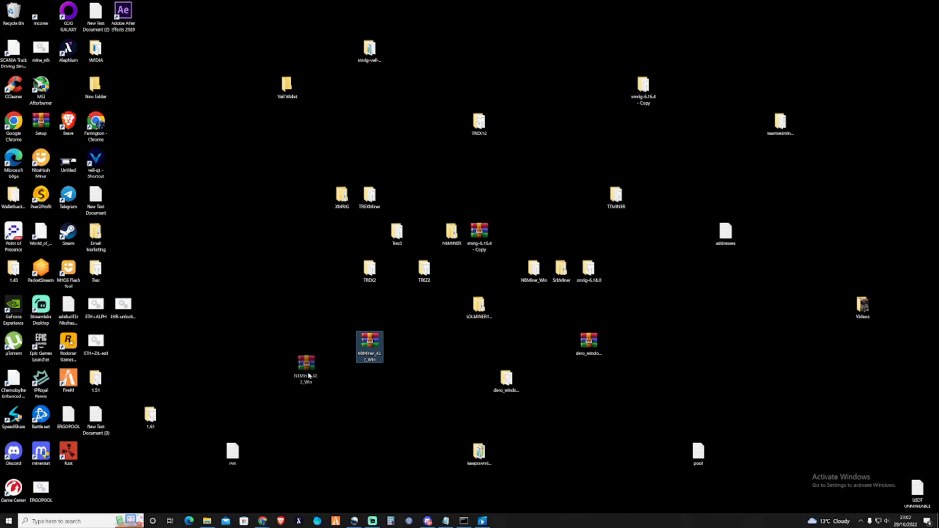
right_click(396, 335)
mouse_move(422, 403)
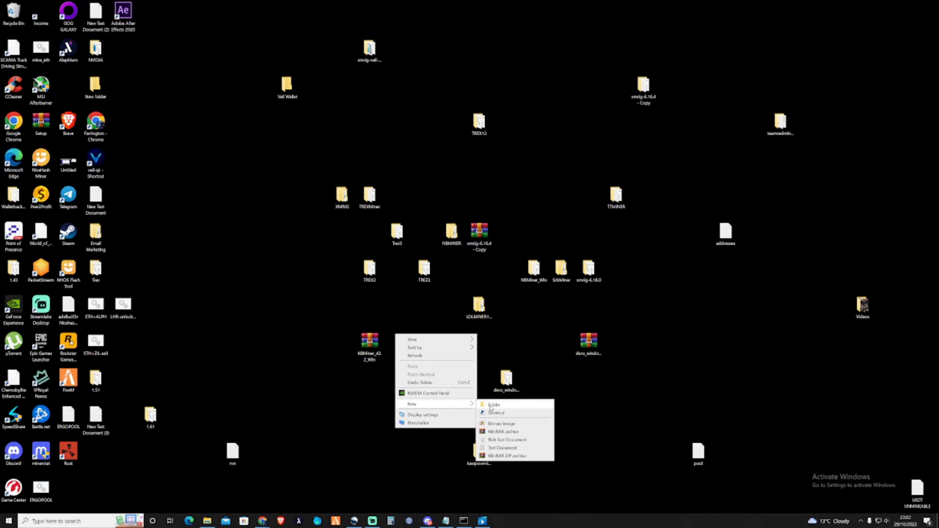
left_click(488, 407)
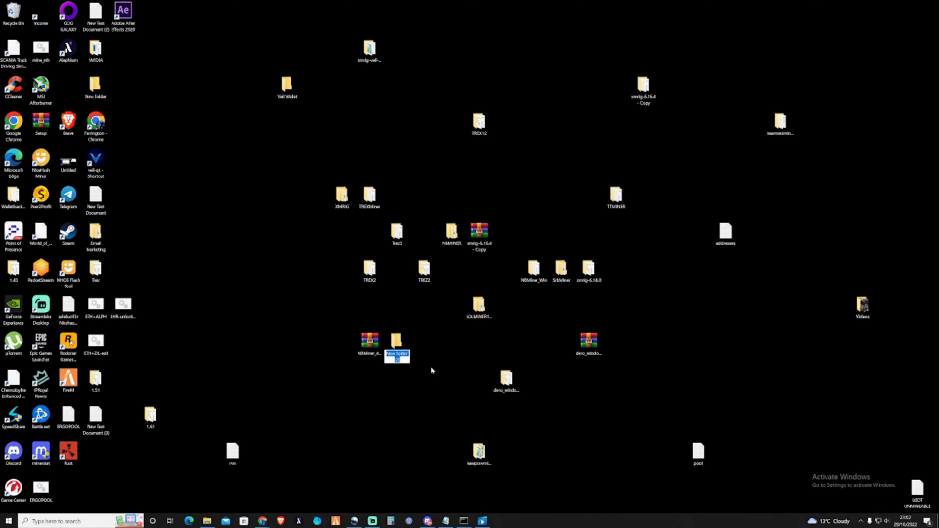
type("NBMINER")
type("1231")
key("Return")
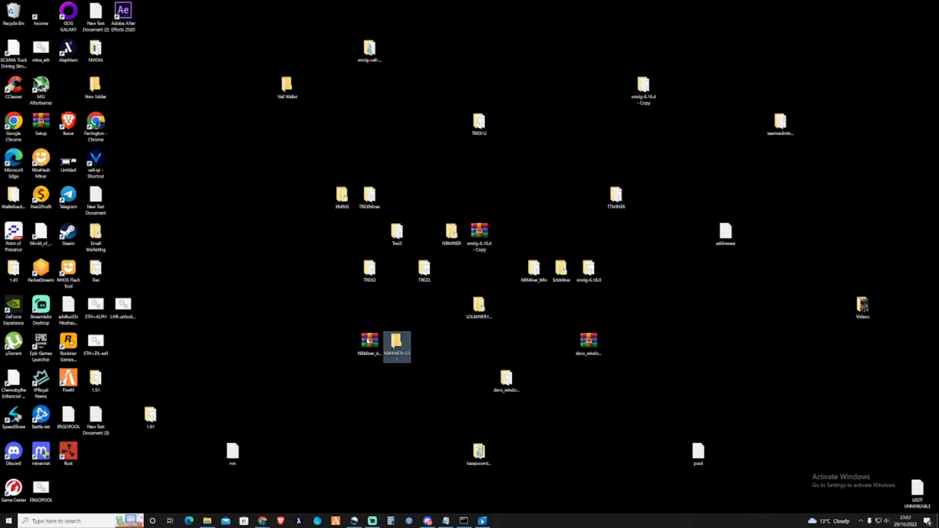
left_click_drag(369, 342, 397, 343)
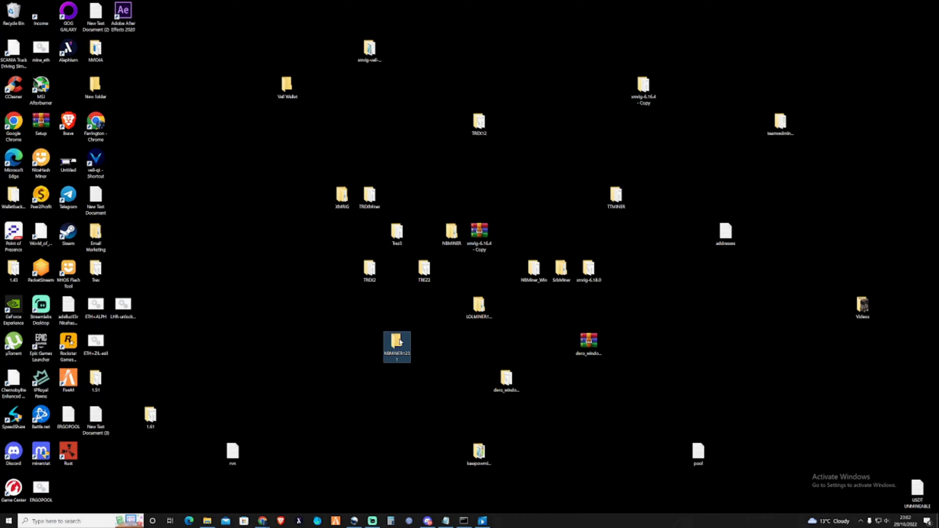
- Extract the NBMiner zip inside NBMINER1231 using Extract Here
double_click(397, 343)
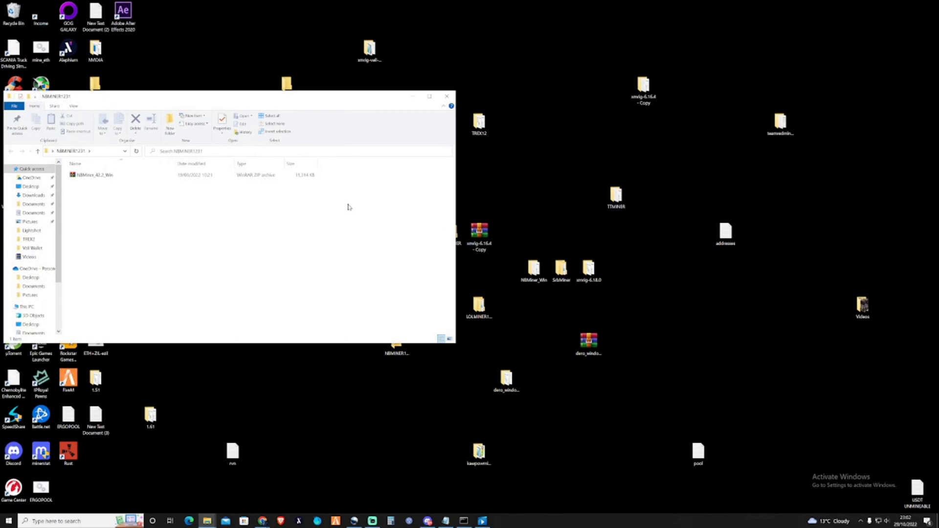
right_click(209, 177)
left_click(238, 215)
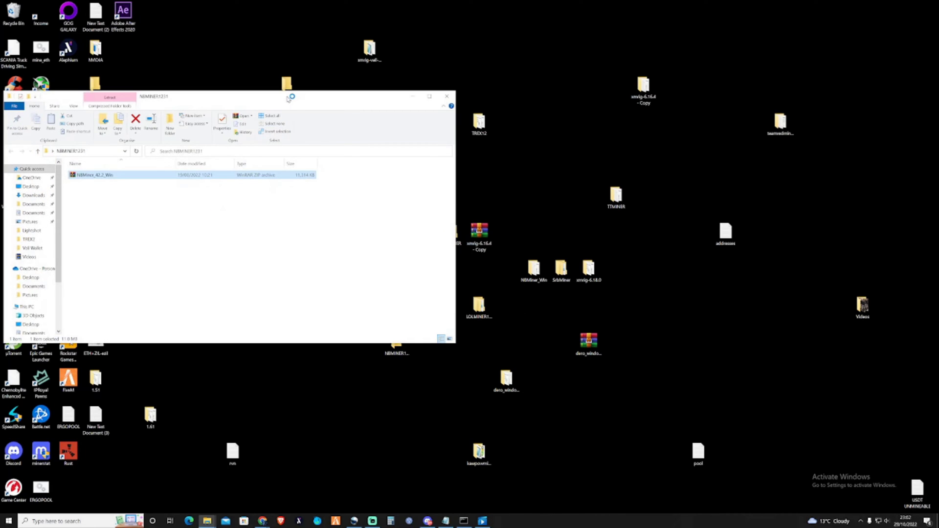
- Open the extracted NBMiner_Win folder to show nbminer.exe and its start scripts
left_click_drag(290, 96, 573, 83)
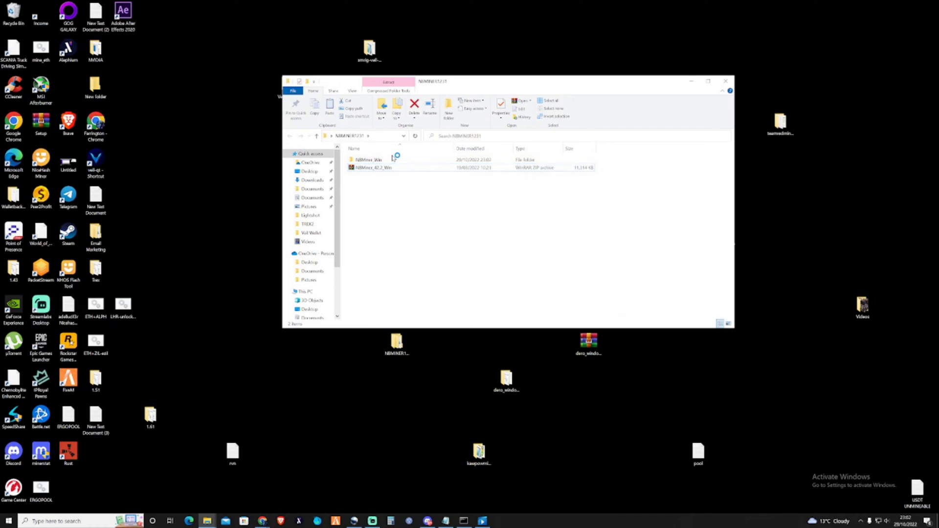
left_click(382, 160)
double_click(382, 161)
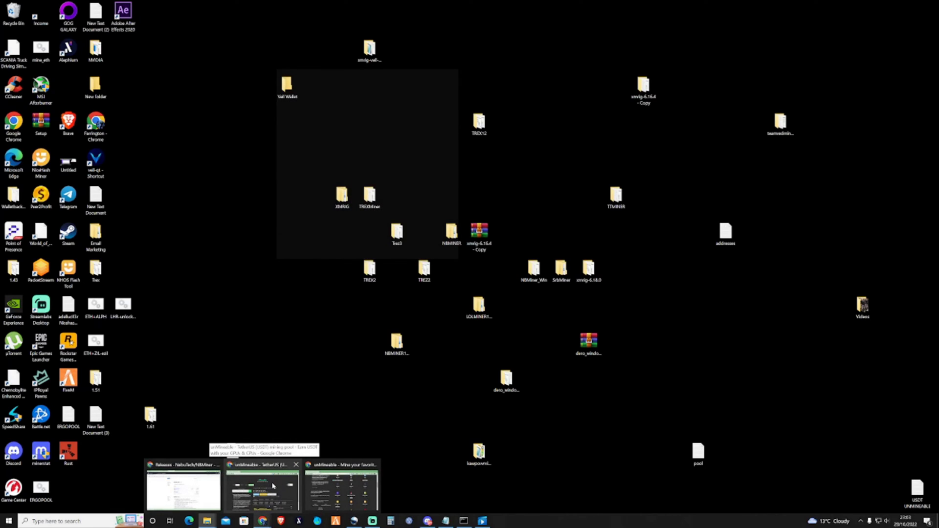
mouse_move(262, 522)
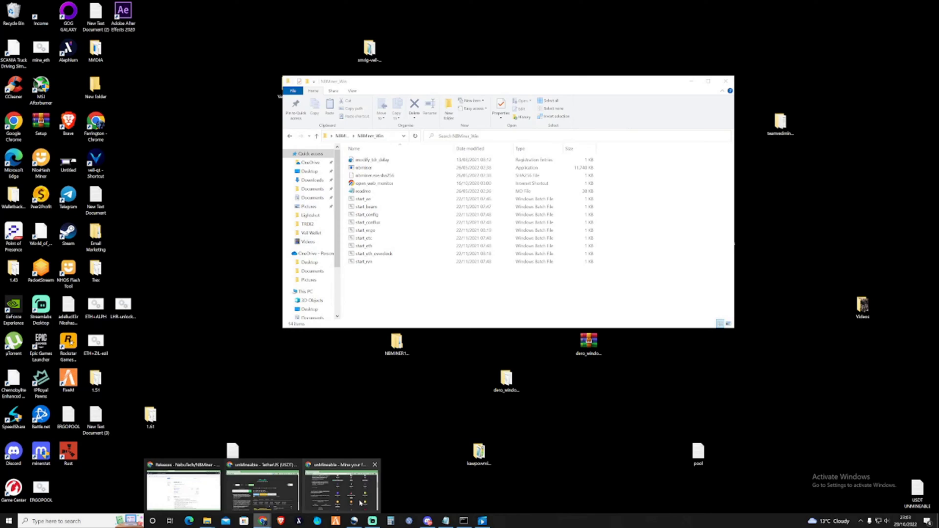
- Copy the NBMiner Kawpow USDT mining command from the unMineable start-mining wizard
left_click(189, 486)
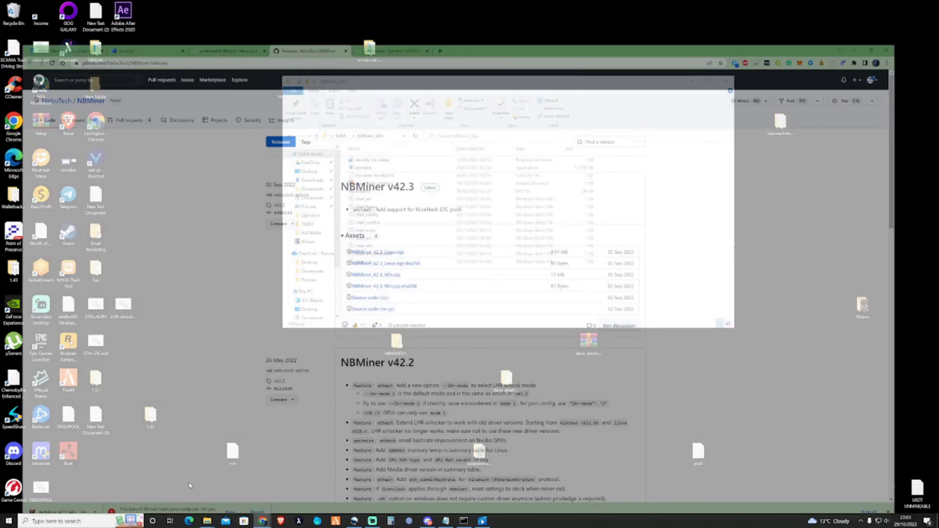
left_click(396, 6)
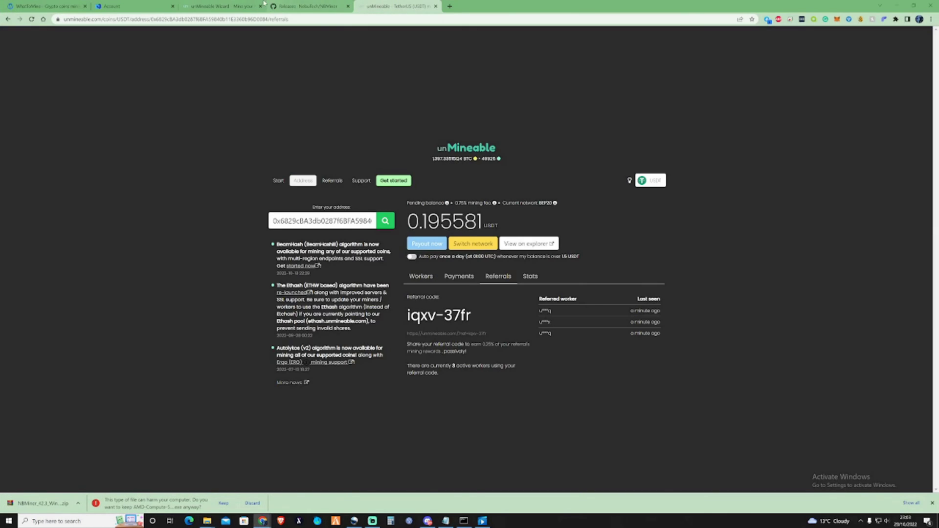
left_click(243, 7)
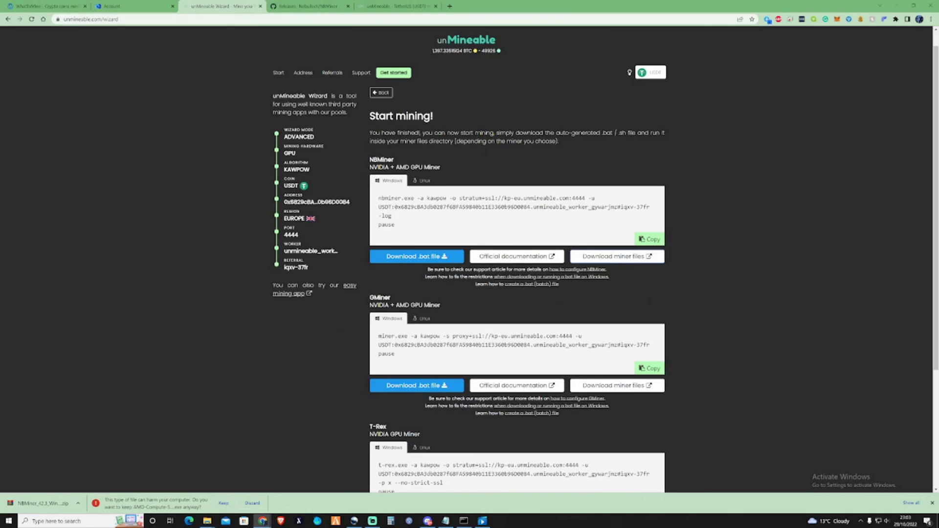
left_click(649, 239)
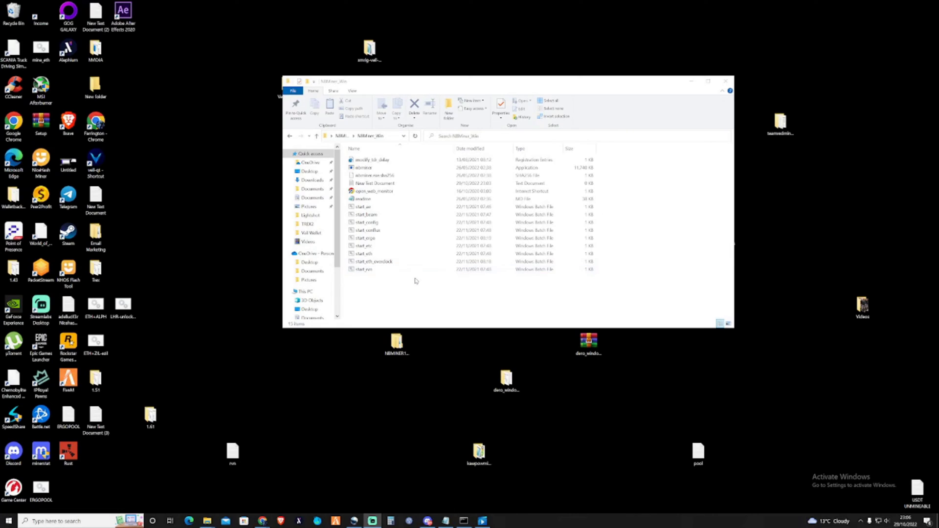
- Add a new text document in NBMiner_Win named UNMINEABLE USDT
right_click(450, 289)
mouse_move(484, 376)
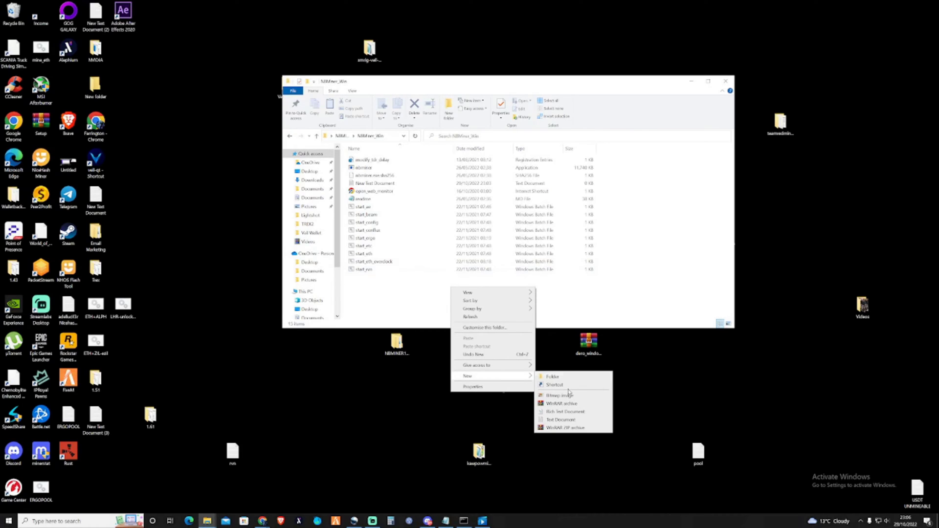
left_click(556, 421)
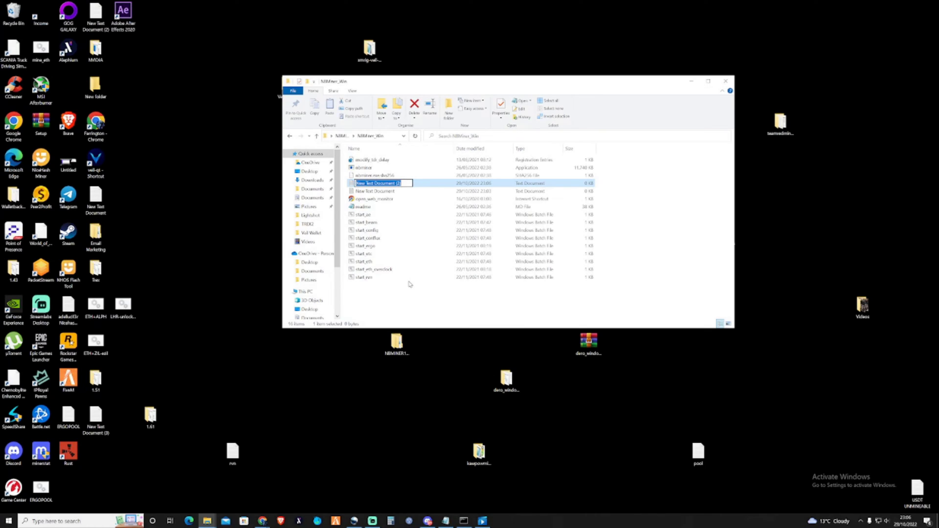
type("UN")
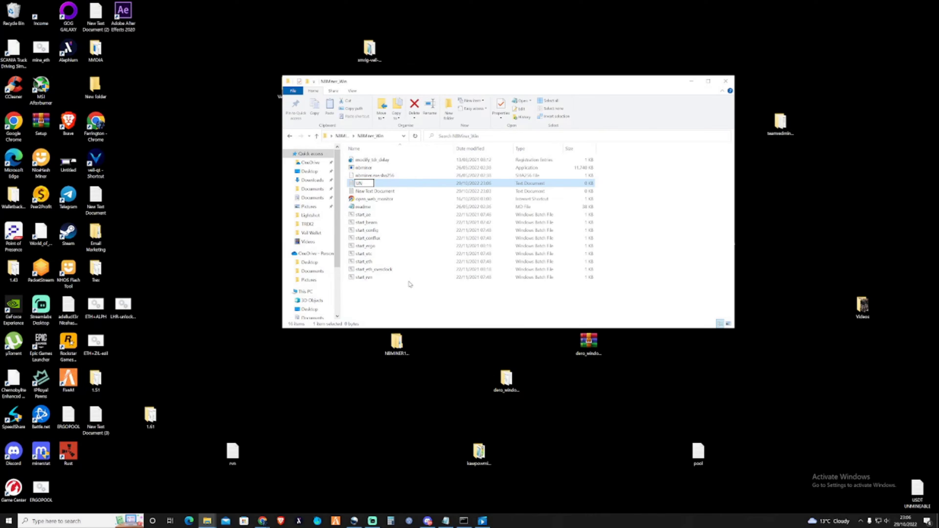
type("MINEABLE")
type(" USDT")
key("Return")
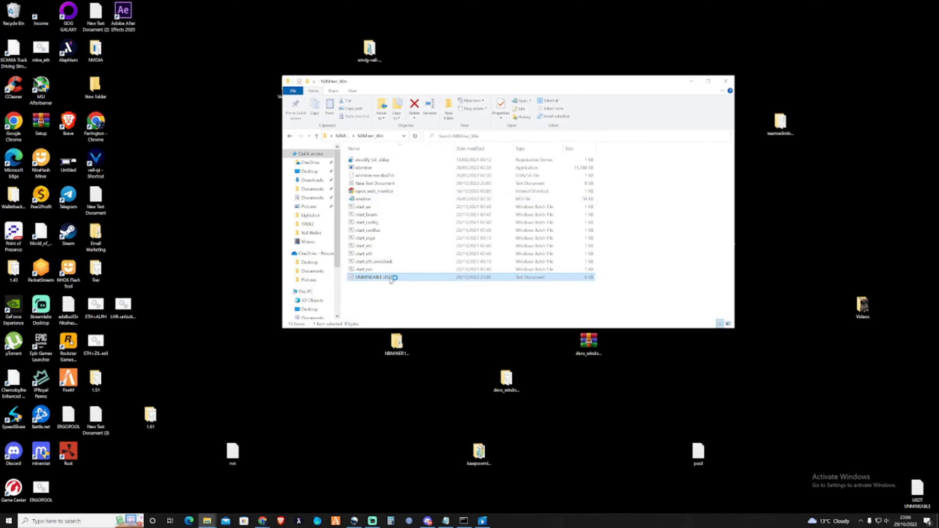
- Paste the NBMiner Kawpow mining command into UNMINEABLE USDT in Notepad
double_click(387, 277)
left_click_drag(512, 134, 274, 108)
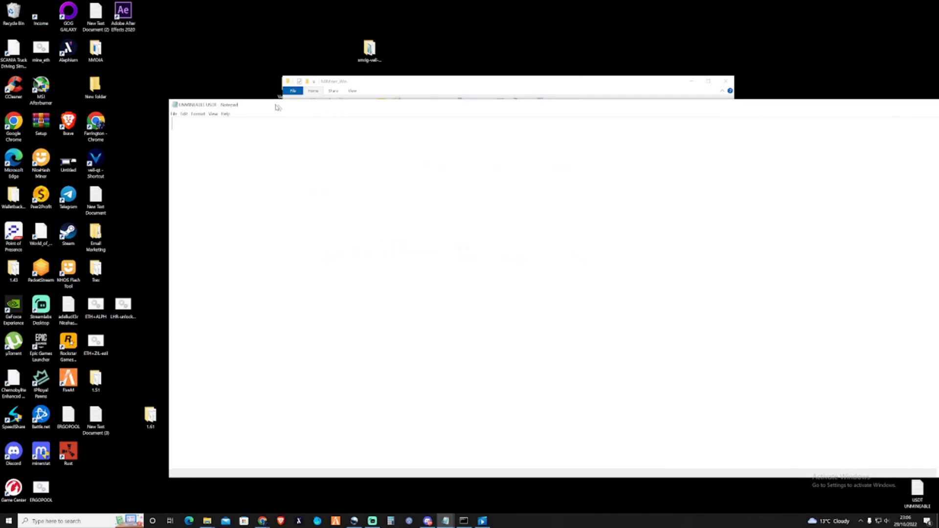
right_click(278, 143)
left_click(293, 170)
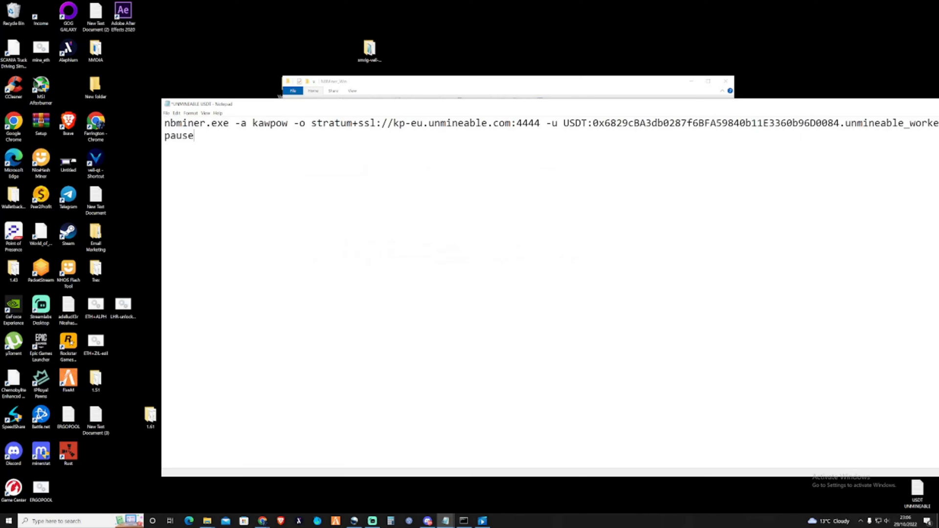
left_click_drag(293, 109, 147, 119)
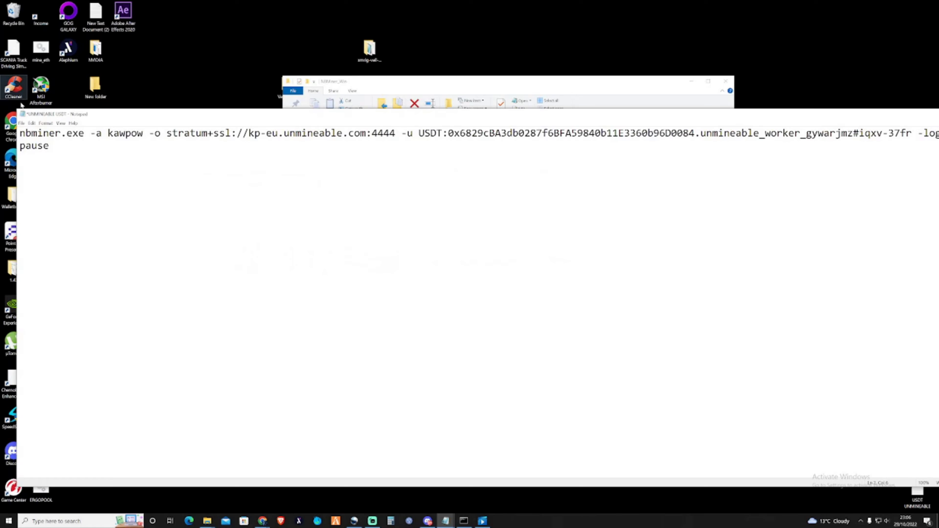
left_click_drag(12, 107, 258, 162)
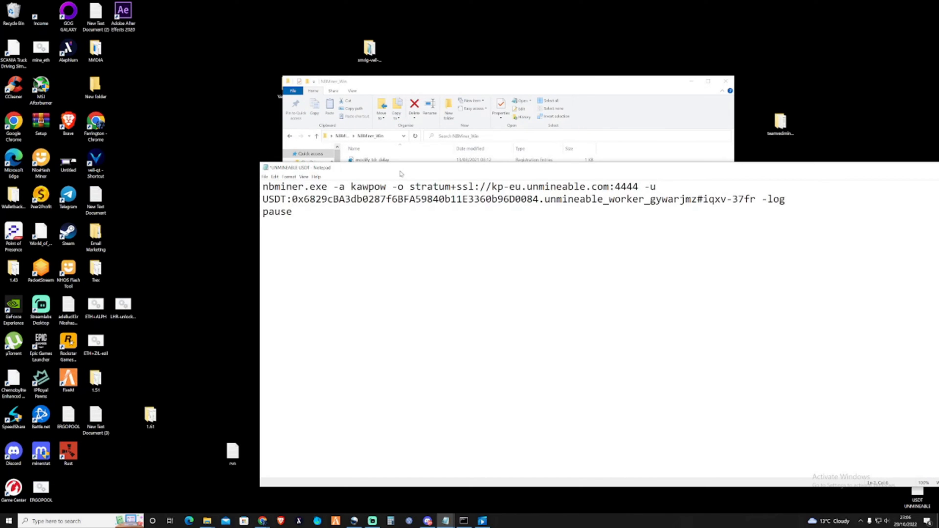
left_click_drag(398, 168, 242, 141)
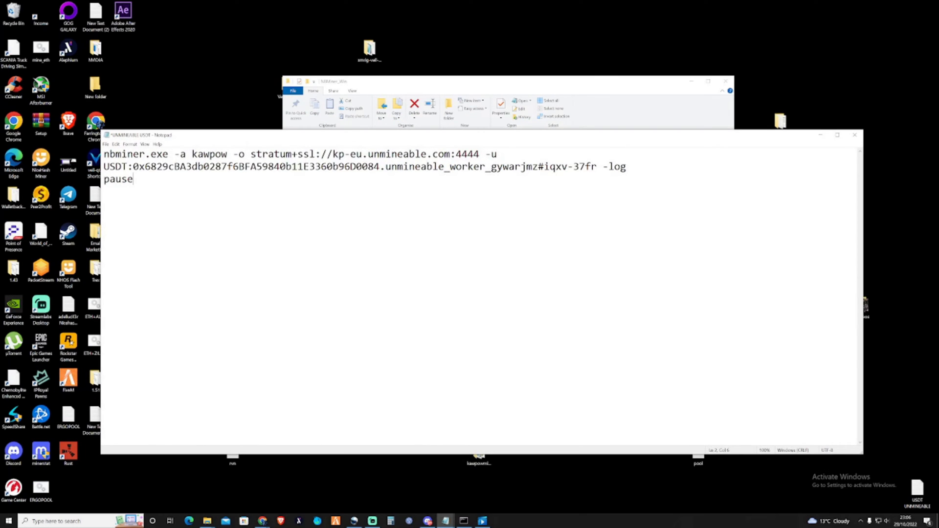
- Save the file as UNMINEABLE USDT.bat in NBMiner_Win and close Notepad
left_click(106, 143)
left_click(121, 182)
left_click(237, 304)
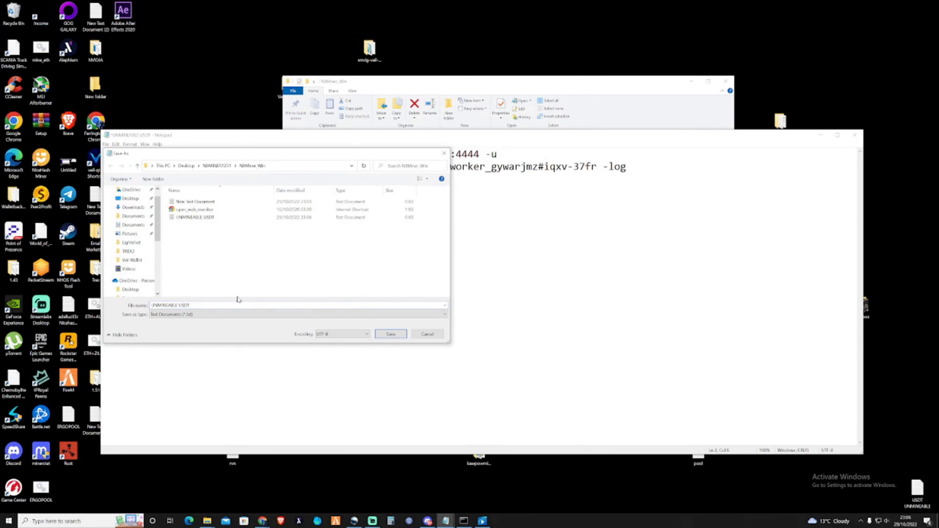
type(".txt")
left_click(391, 335)
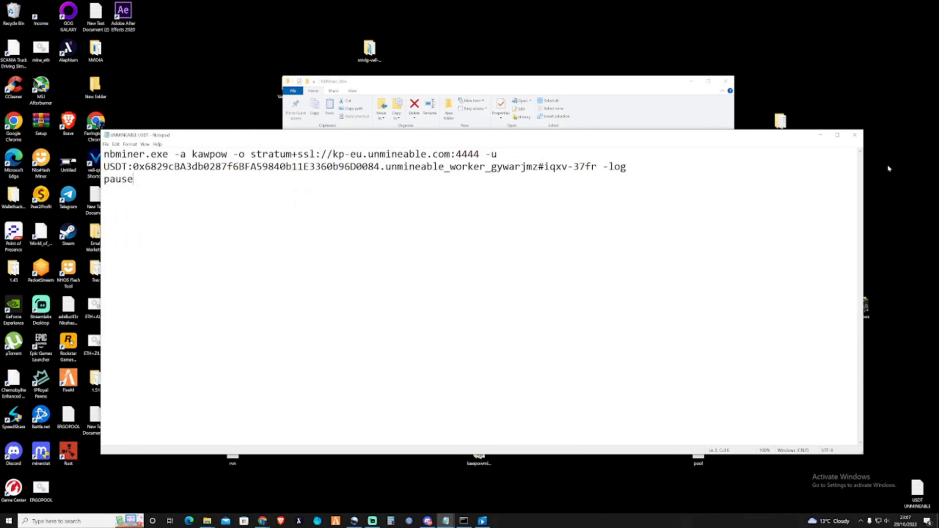
left_click(855, 136)
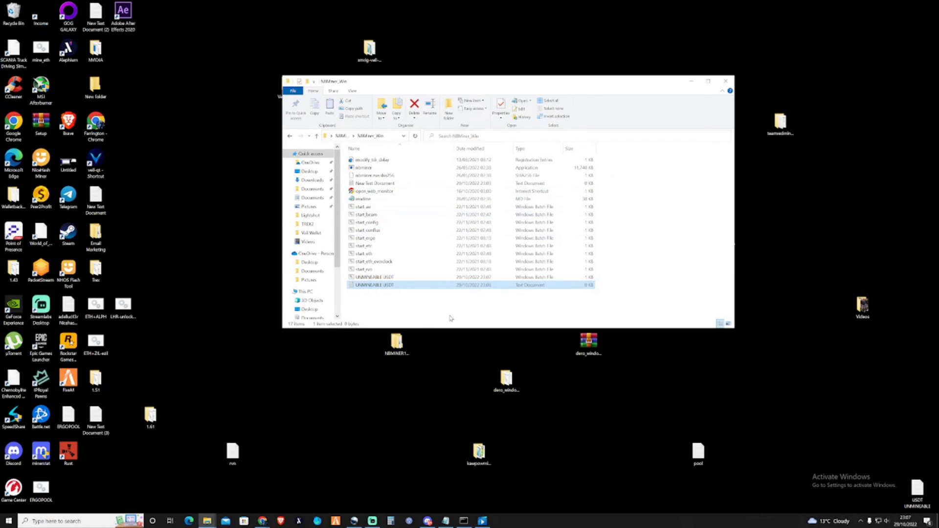
- Close the old command prompt and run UNMINEABLE USDT.bat to start NBMiner
right_click(464, 521)
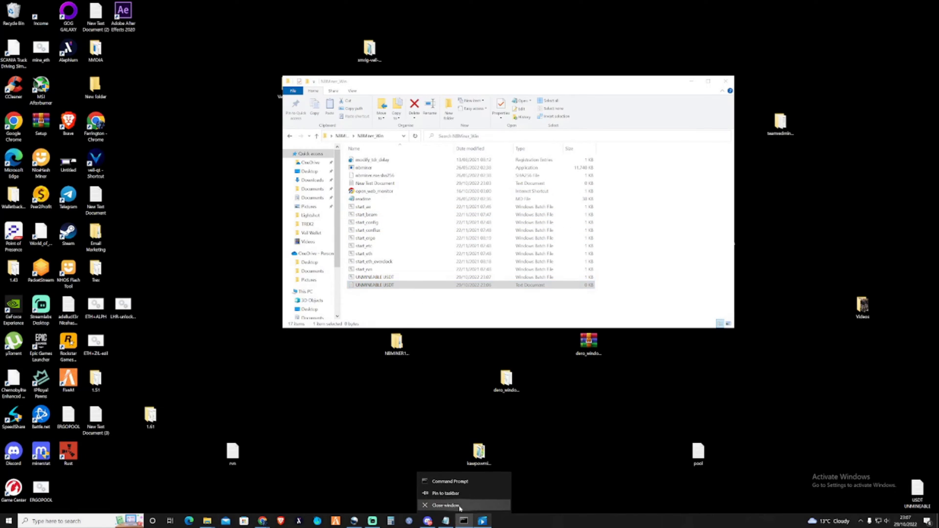
left_click(461, 507)
left_click(379, 281)
double_click(379, 280)
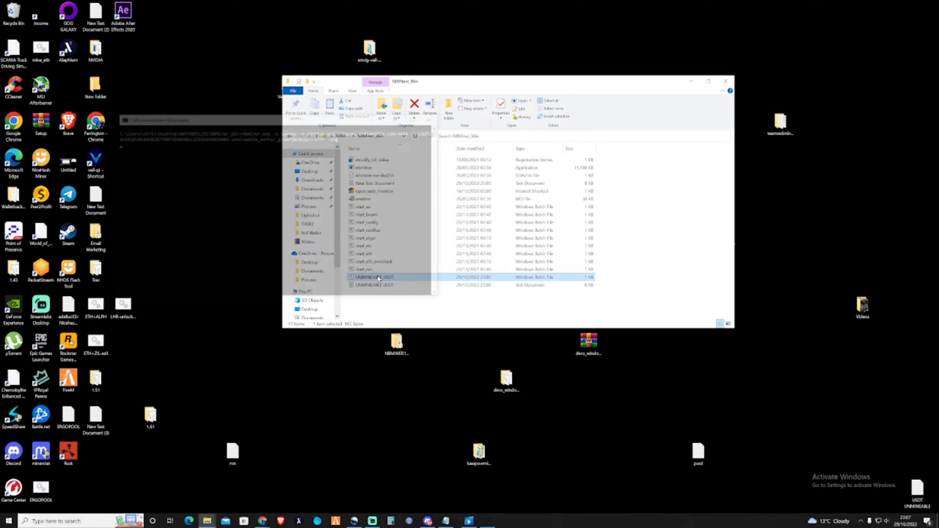
left_click_drag(328, 120, 519, 112)
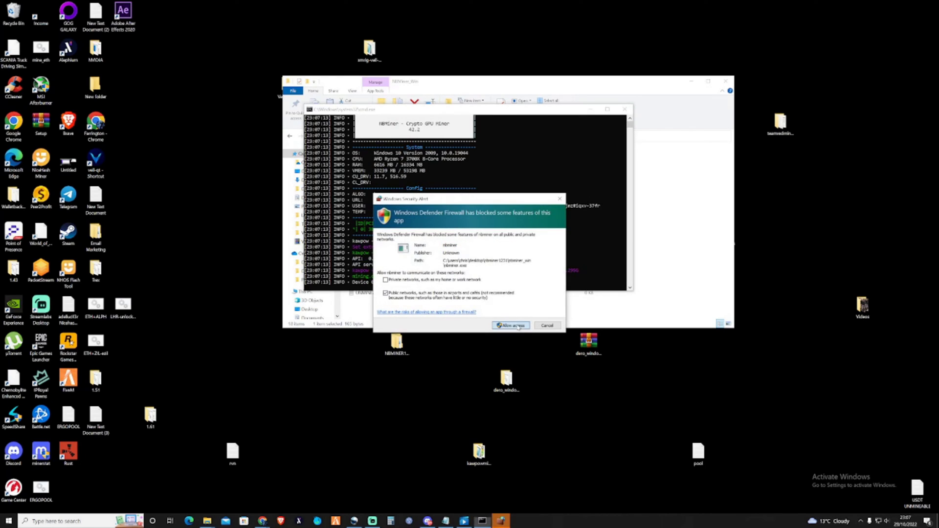
- Allow NBMiner through the Windows Defender Firewall
left_click(510, 322)
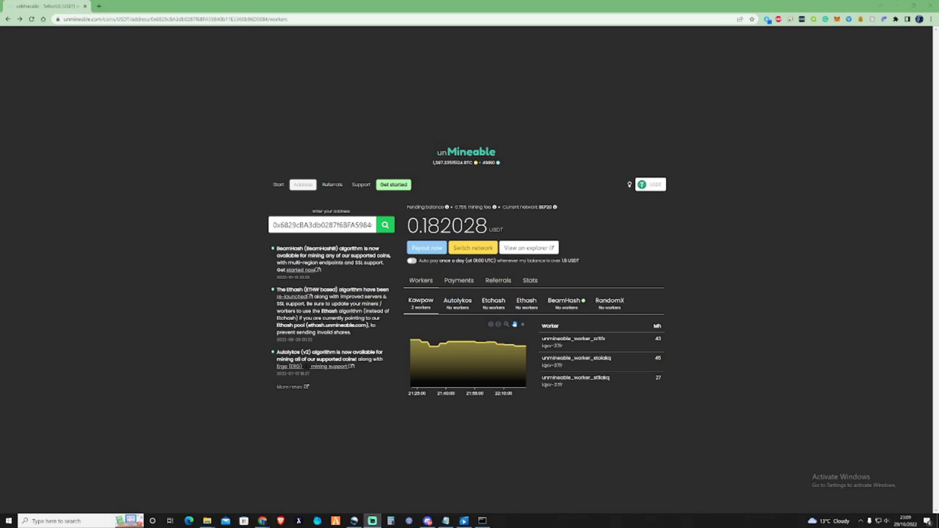
- Highlight the two worker names and the pending balance on the USDT stats page
left_click_drag(541, 341, 614, 339)
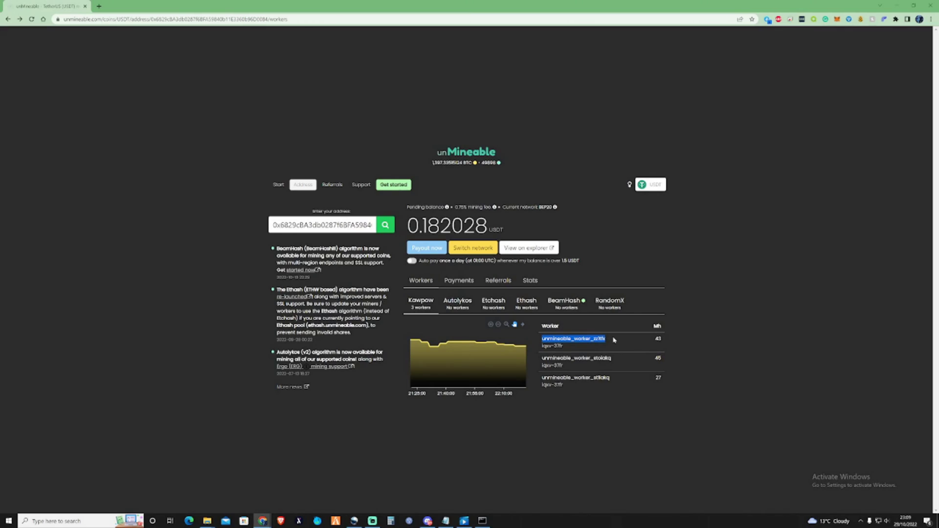
left_click_drag(543, 360, 613, 360)
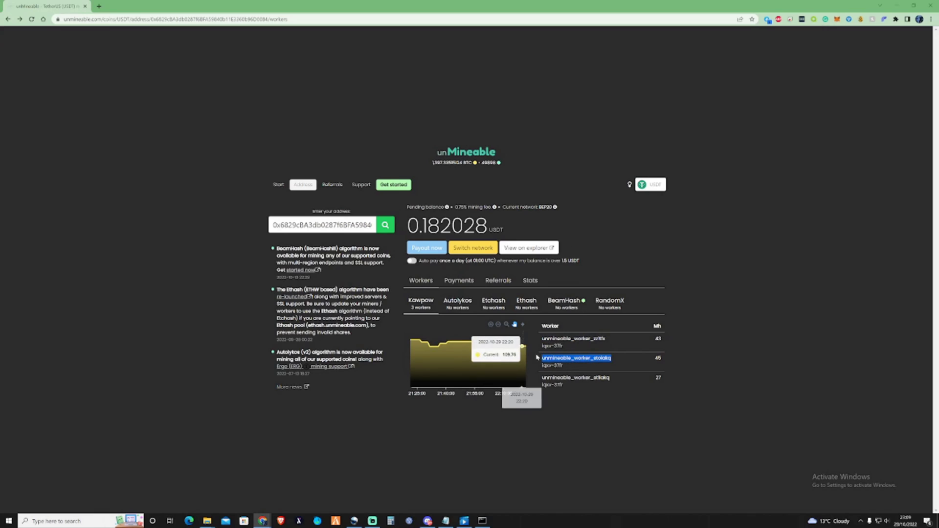
left_click_drag(407, 225, 491, 228)
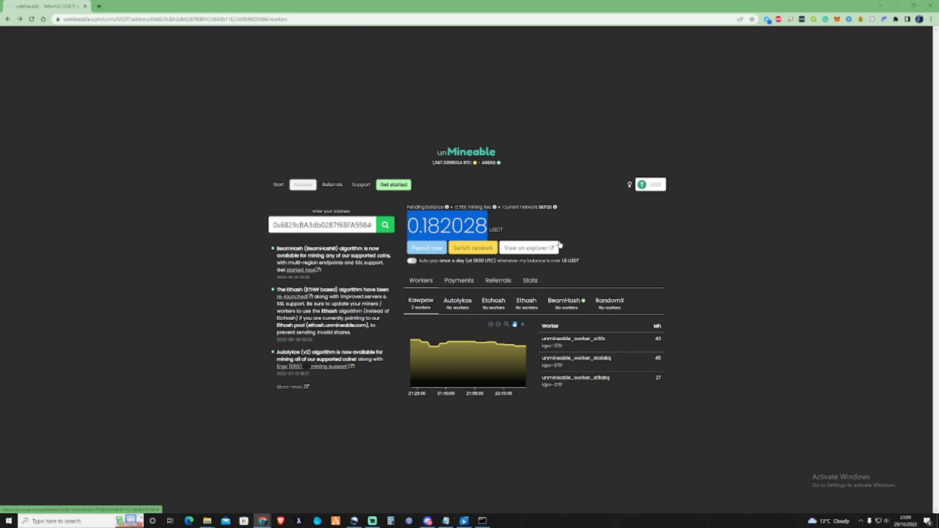
- Bring up the unMineable logo's link menu to open it in a new tab
left_click(441, 157)
right_click(441, 157)
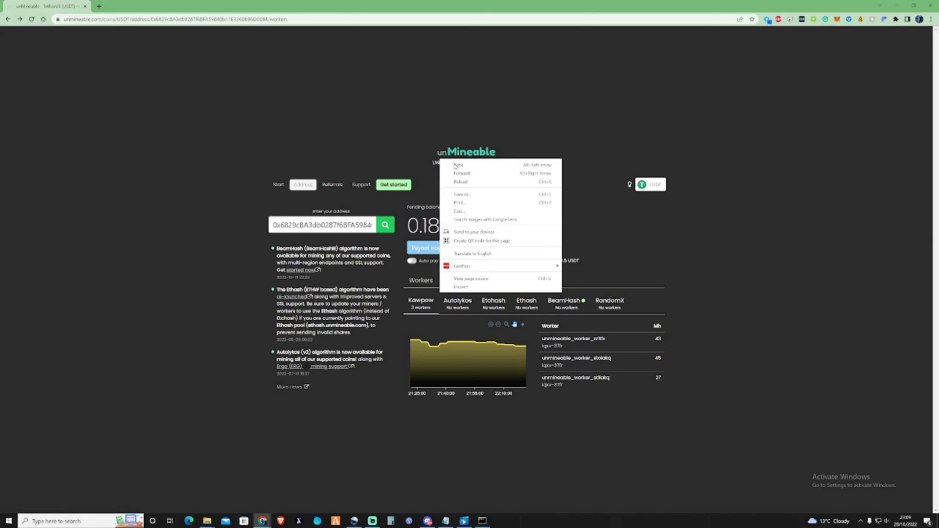
left_click(460, 157)
right_click(461, 156)
left_click(471, 160)
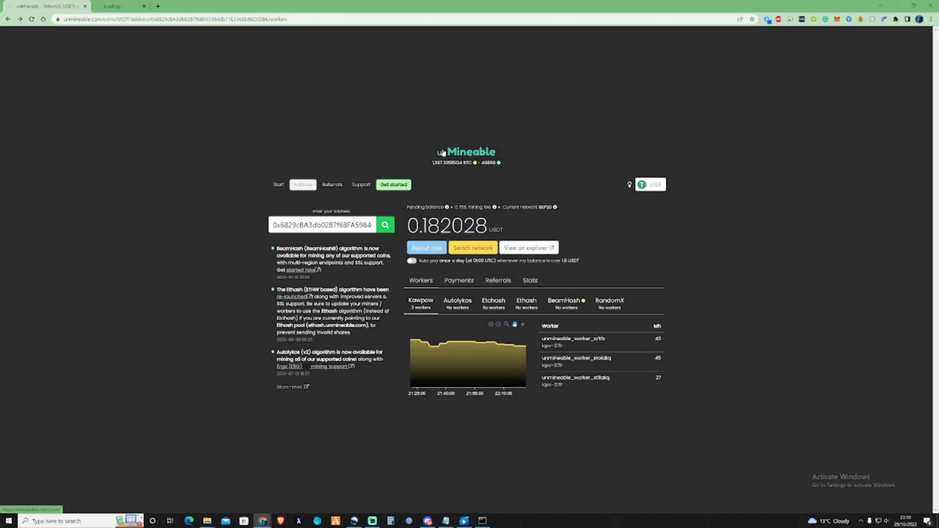
left_click(131, 9)
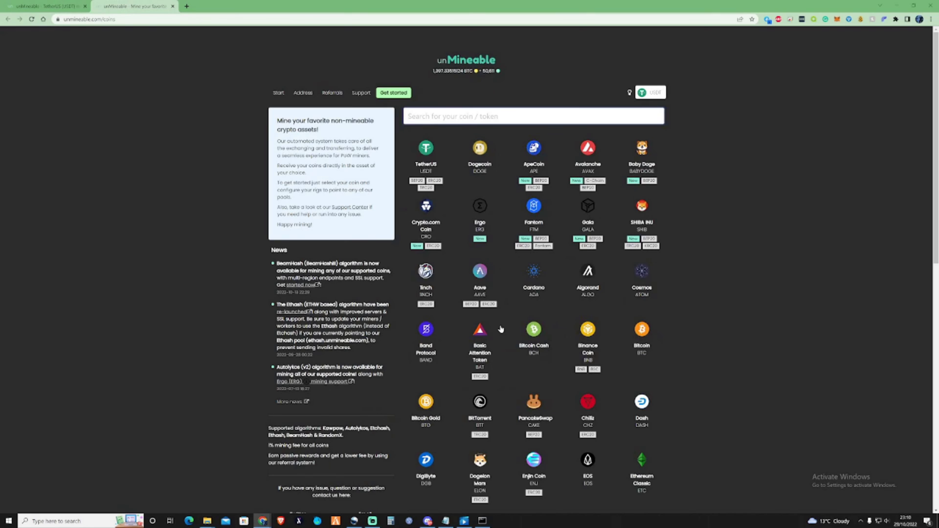
scroll(499, 329, "down", 3)
scroll(499, 330, "down", 3)
scroll(487, 307, "down", 1)
scroll(486, 305, "up", 3)
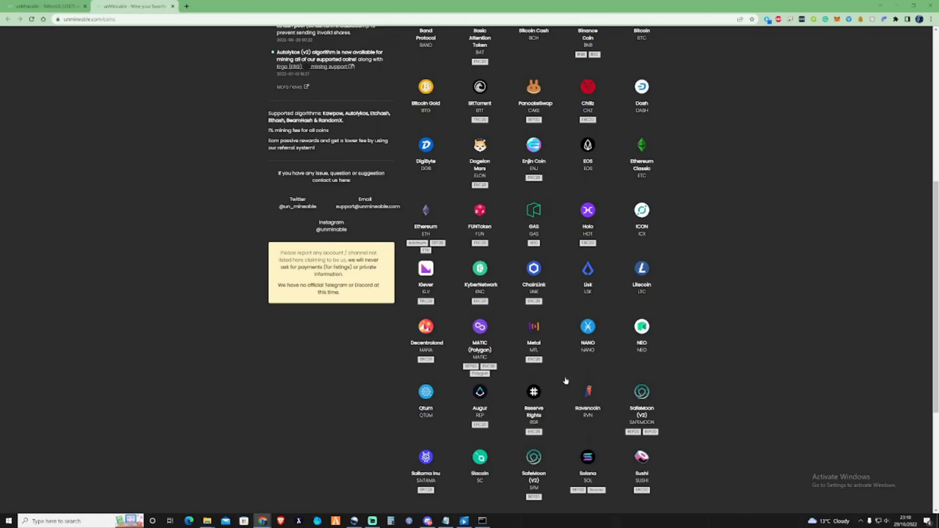
scroll(555, 374, "up", 3)
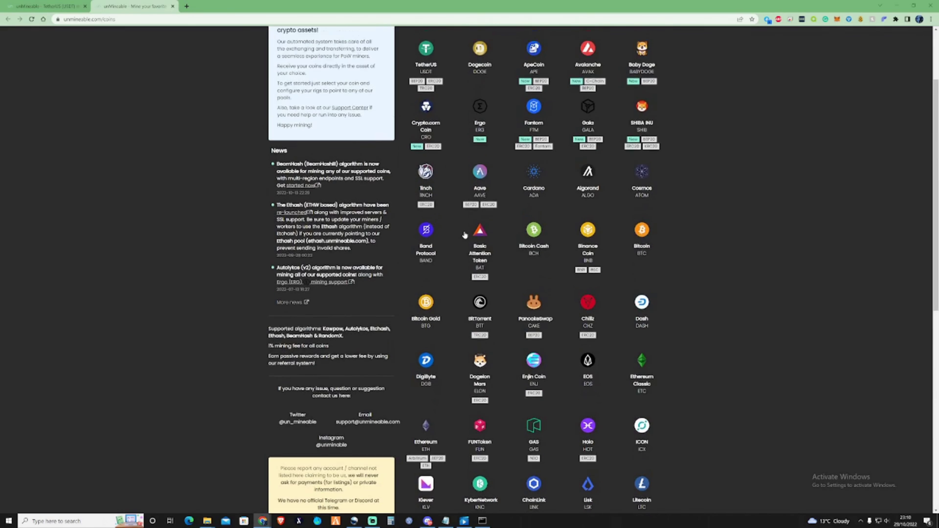
scroll(555, 374, "up", 1)
left_click(55, 3)
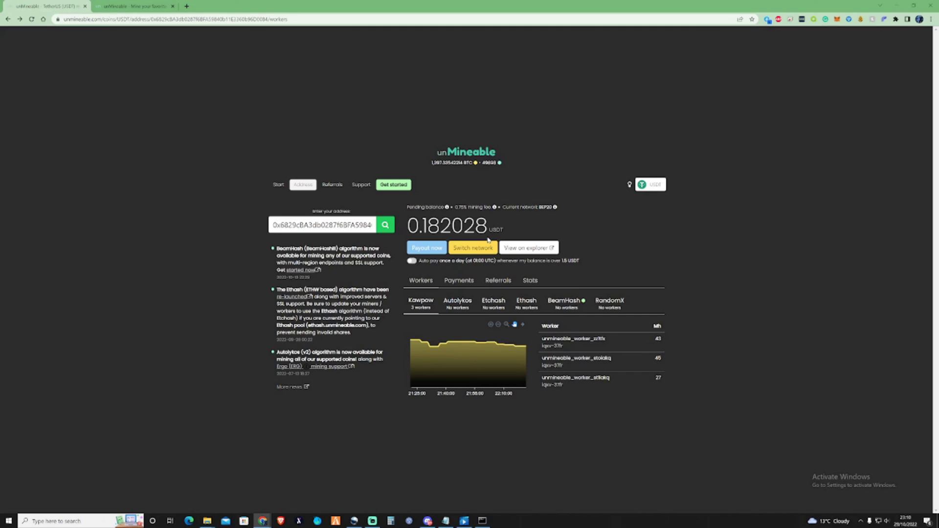
- Reload the USDT stats page with F5 to show the higher pending balance
key("F5")
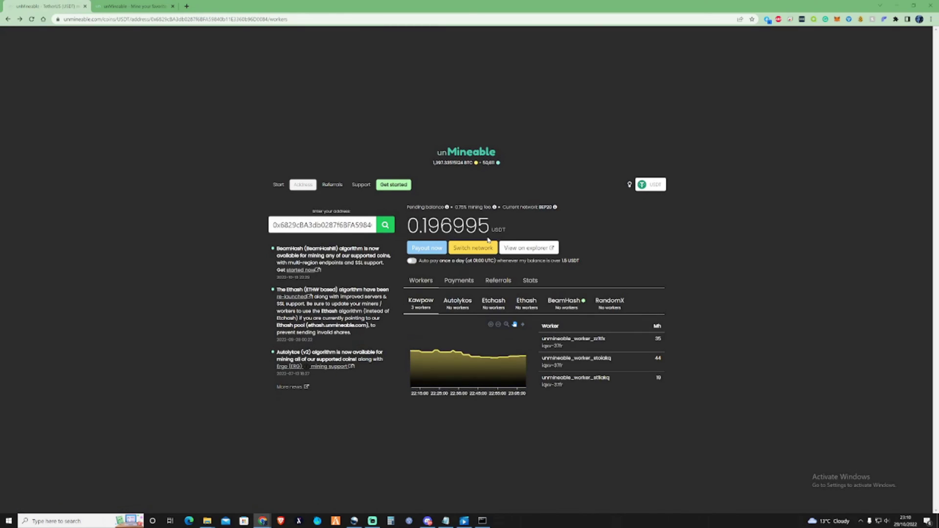